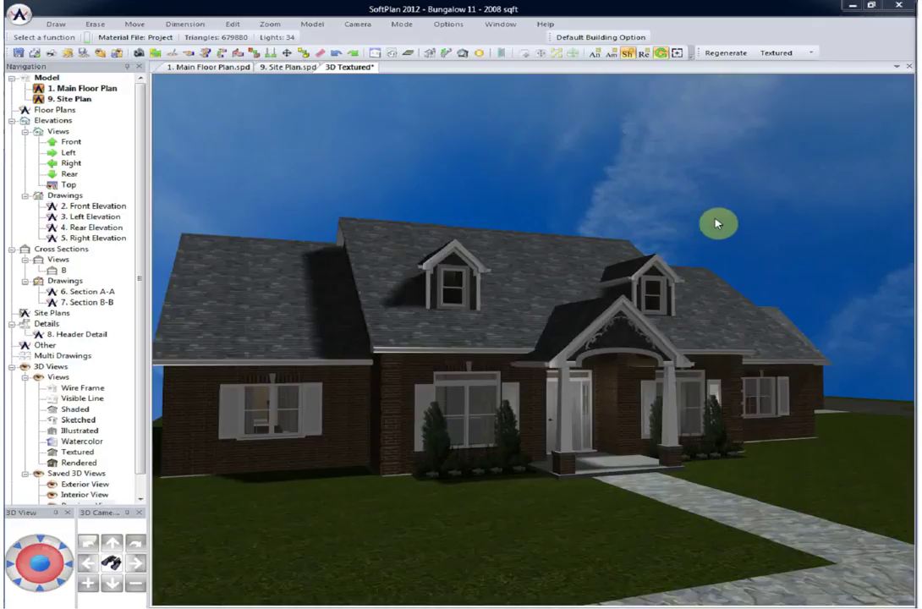
Step: Orbit the 3D textured view to the rear patio and bring the 3D Warehouse browser alongside
drag(715, 223, 565, 225)
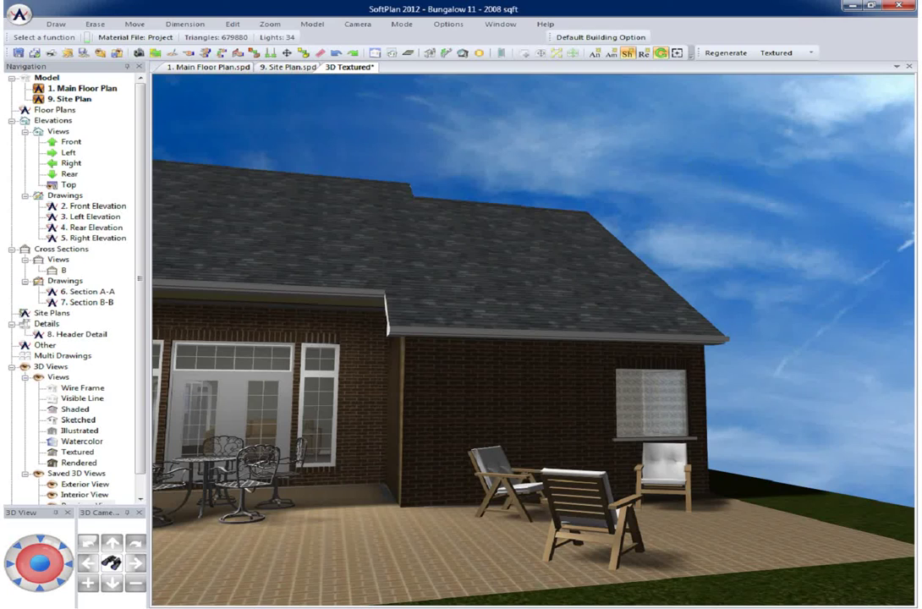
drag(920, 16, 337, 27)
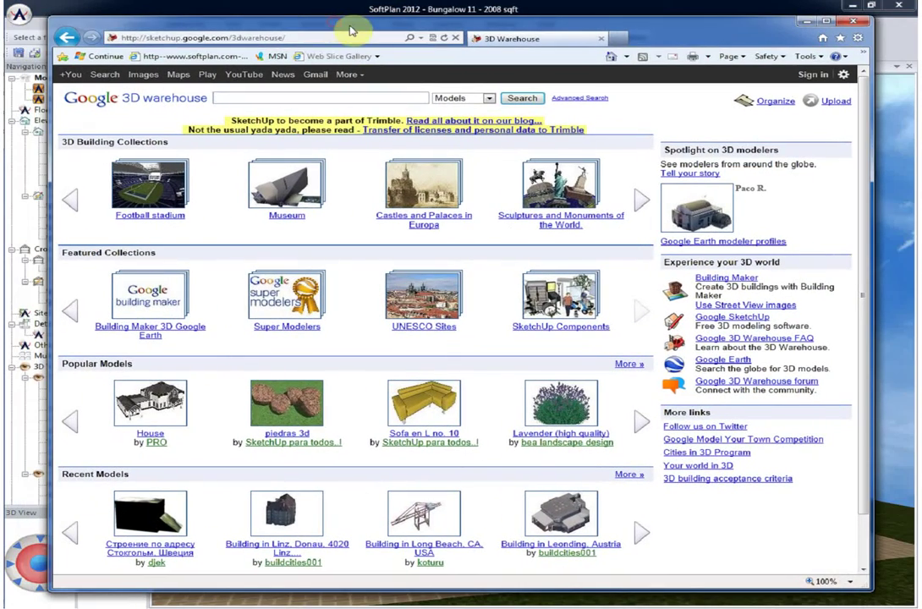
Step: Search 3D Warehouse for 'fire table' and open the Wexford Fire Table (Wood/Gas) model page
click(246, 97)
text(fir)
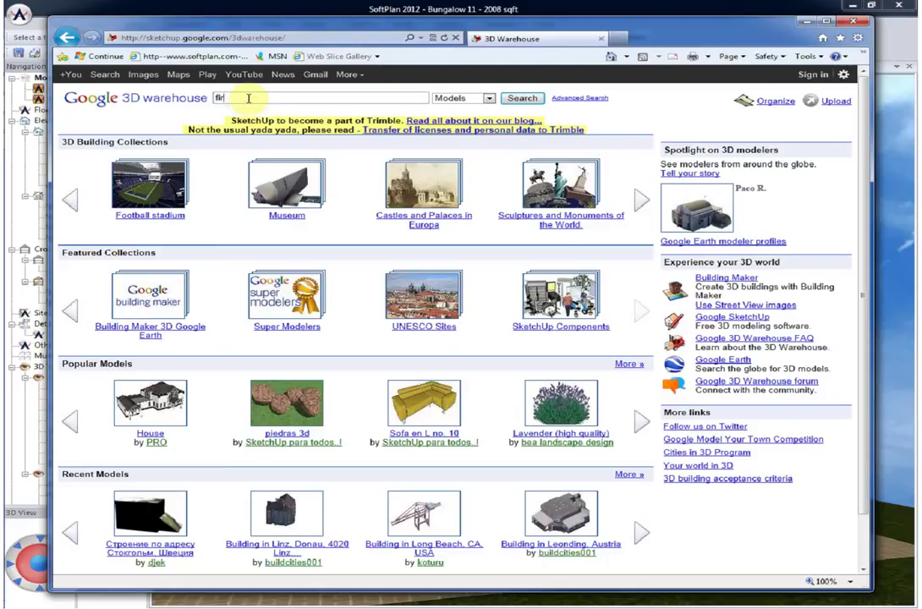
text(e tabl)
key(Return)
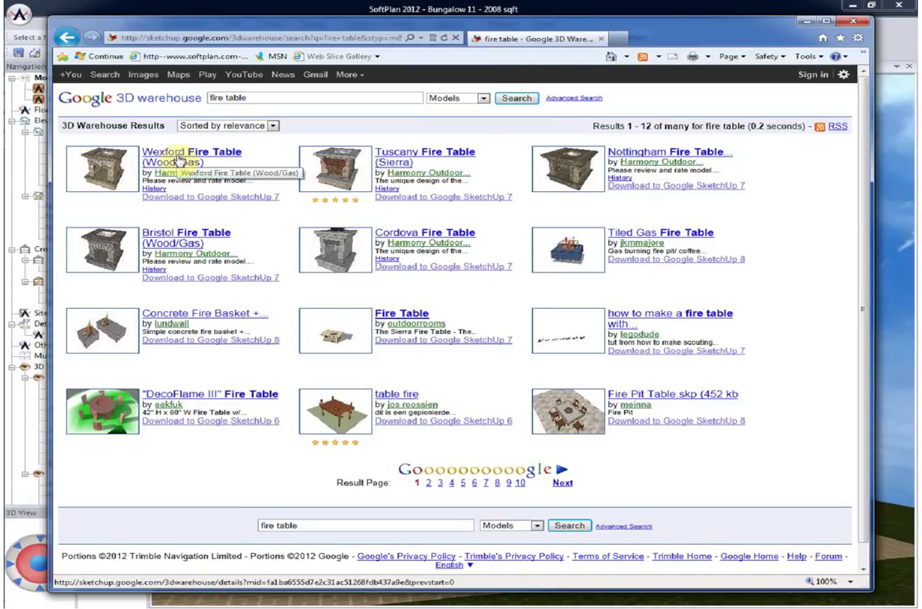
click(178, 158)
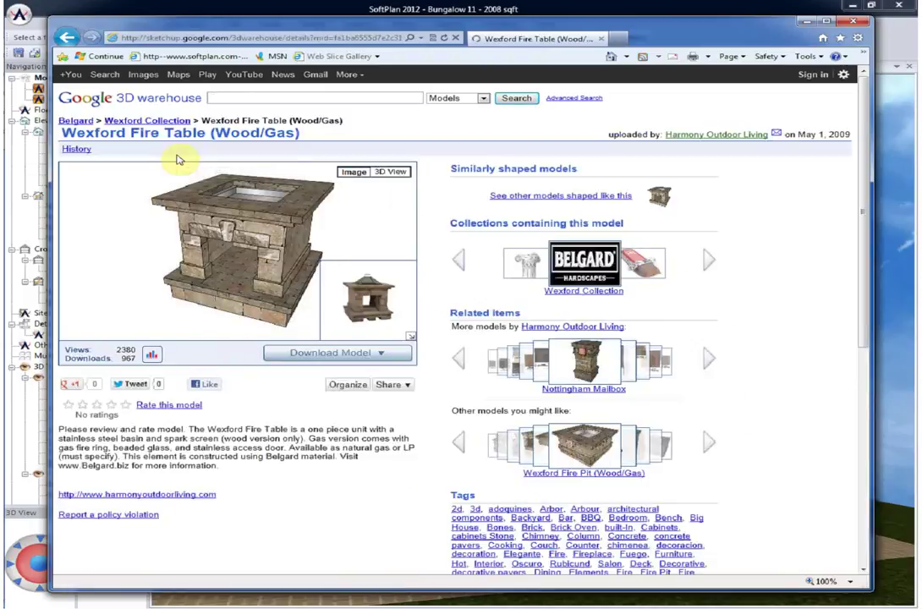
Step: Look at the related Wexford Fire Pit and other suggested models, then return to the fire table
click(589, 451)
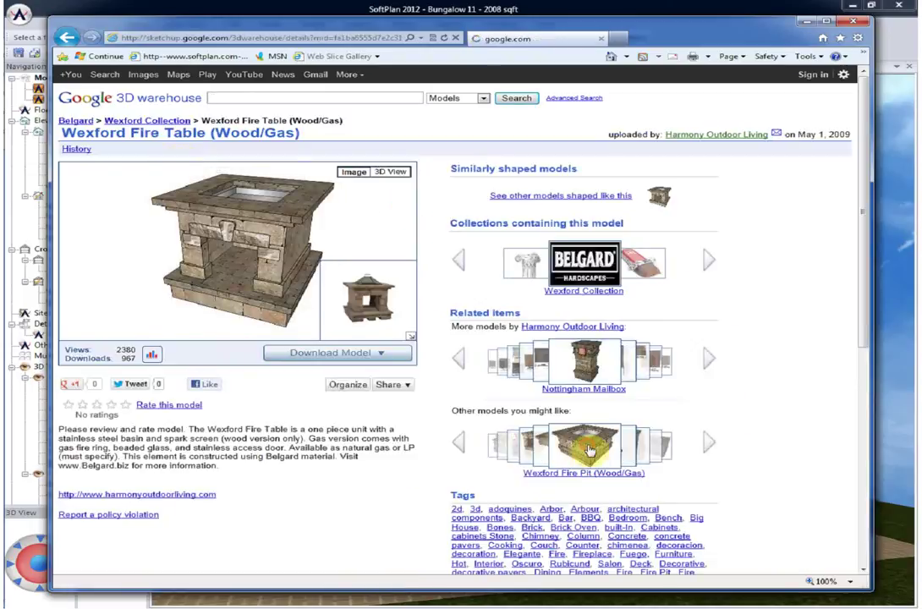
click(460, 446)
click(461, 444)
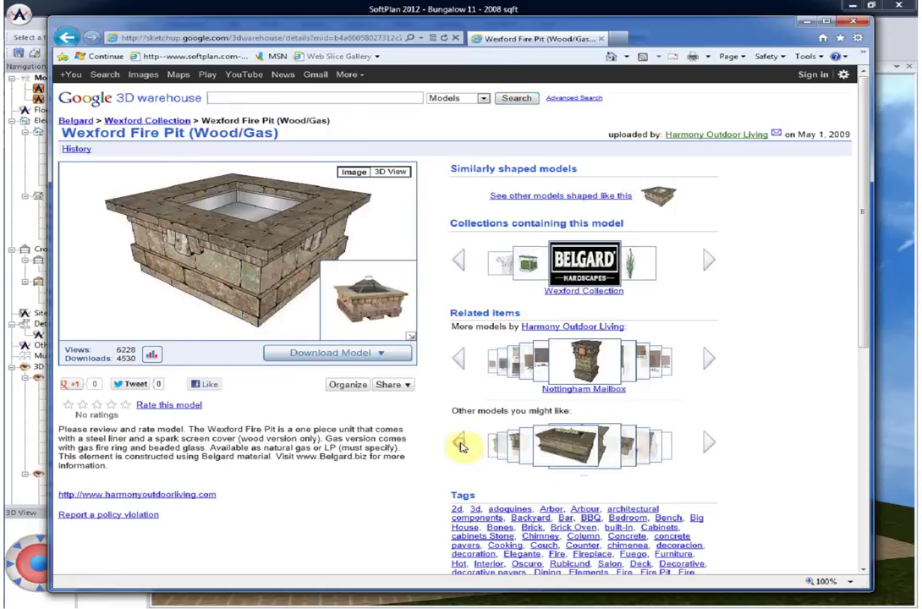
click(68, 38)
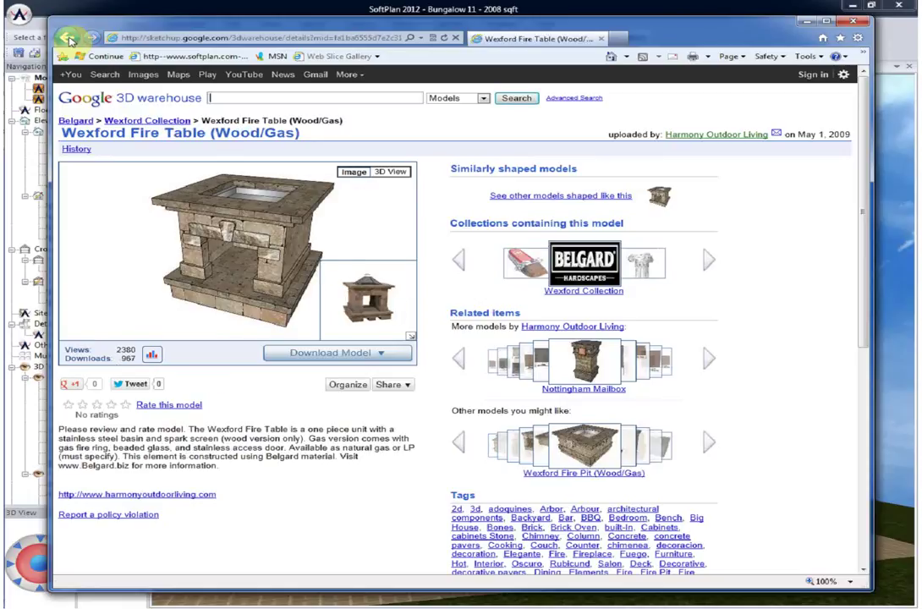
Step: Rotate the fire table in 3D View to show its front opening and list its download formats
click(389, 172)
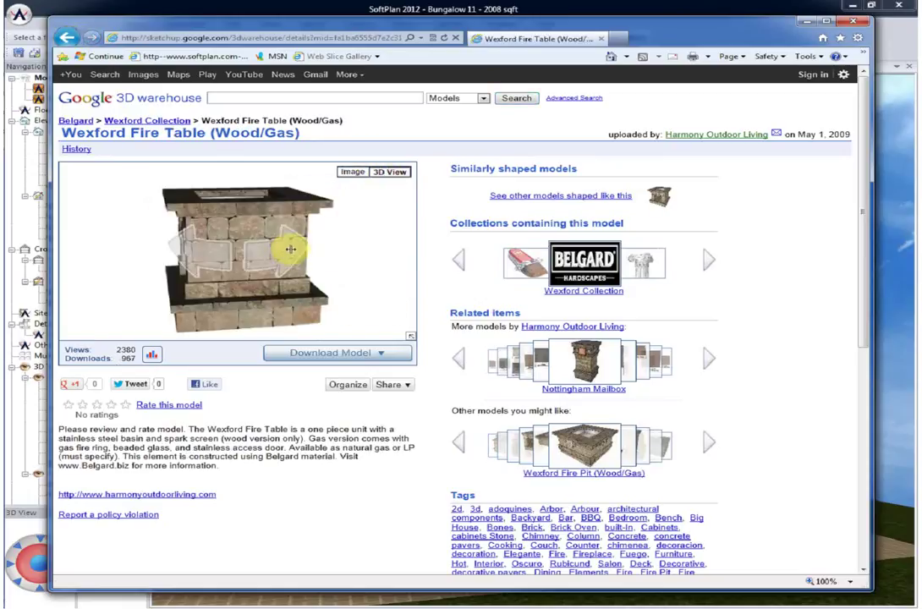
drag(350, 249, 148, 251)
drag(268, 250, 139, 243)
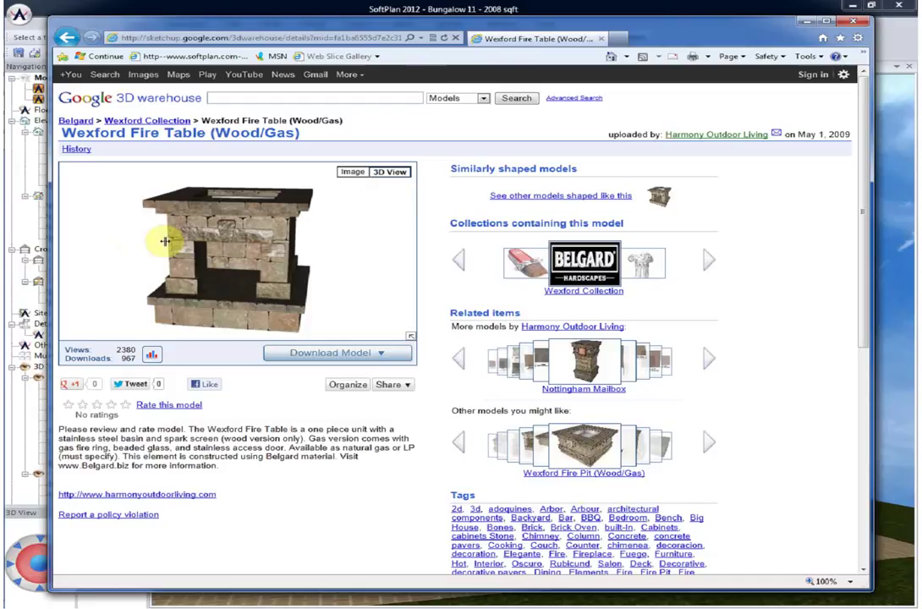
click(329, 353)
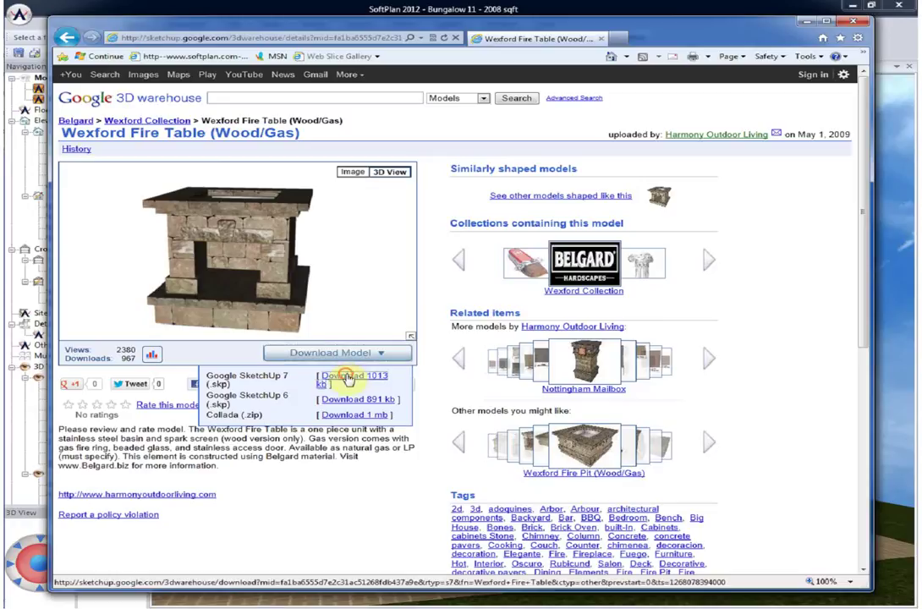
Step: Download the SketchUp 7 version (1013 kb) as Wexford Fire Table.skp into 3D Sketch Up Symbols
click(347, 377)
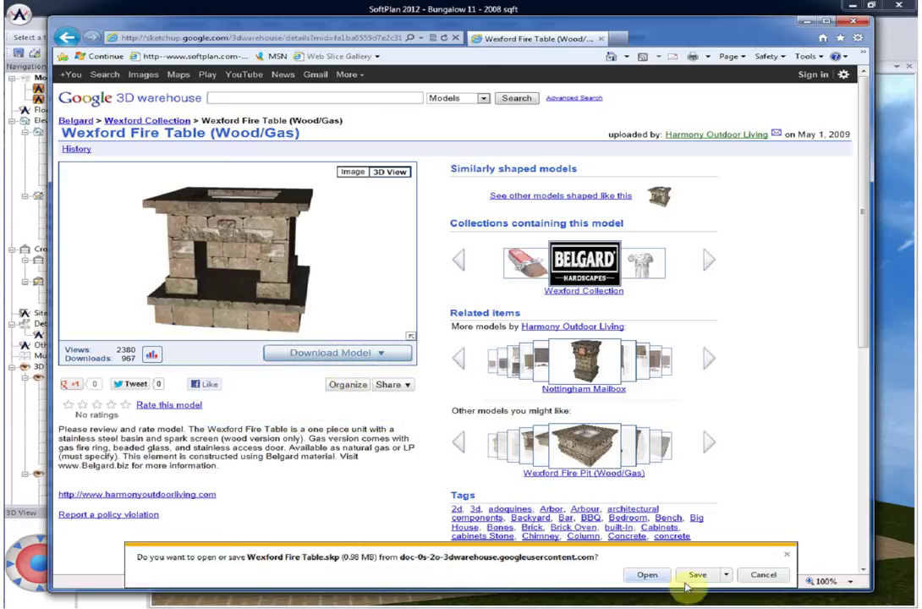
click(726, 575)
click(772, 562)
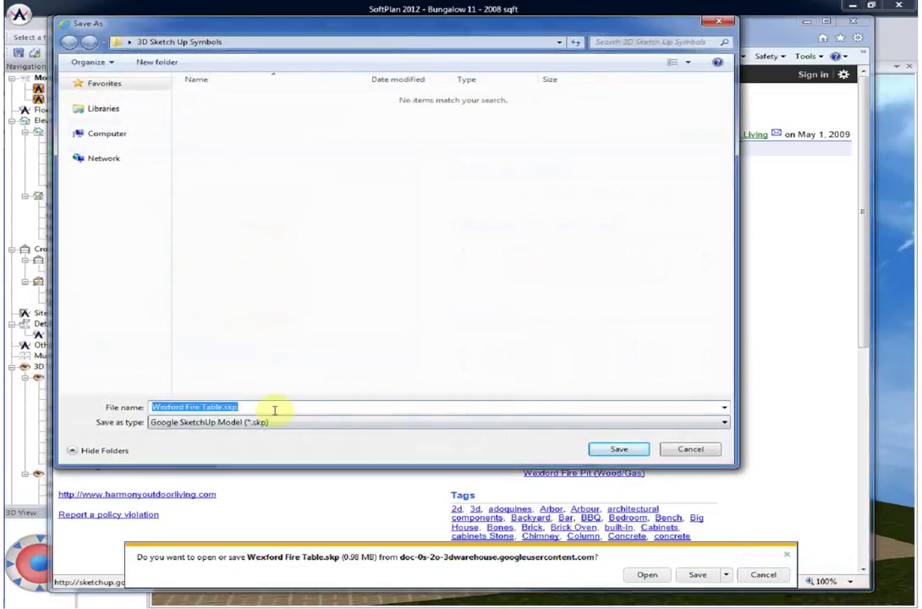
click(617, 450)
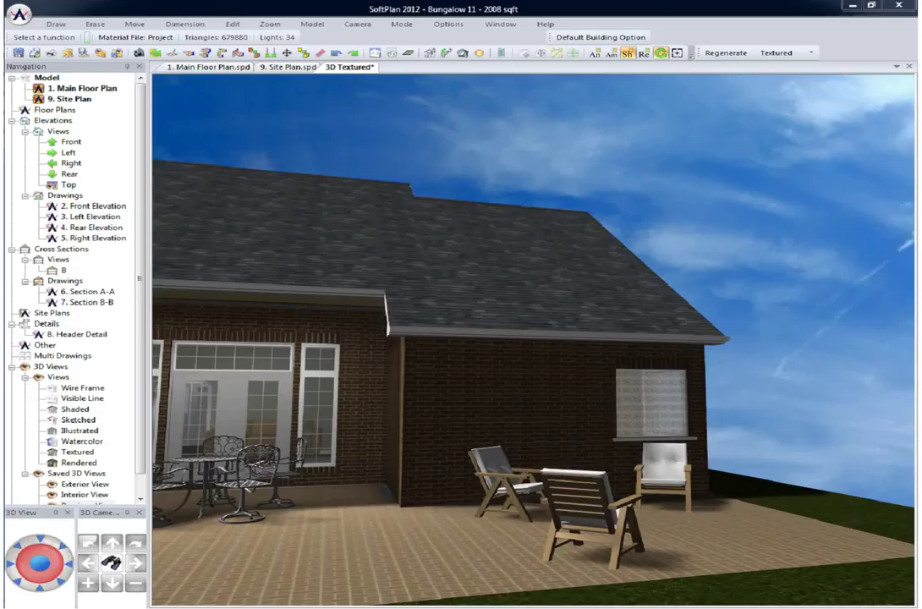
Step: Switch from the 3D view to the 9. Site Plan.spd drawing and open the SoftPlan main menu
click(211, 68)
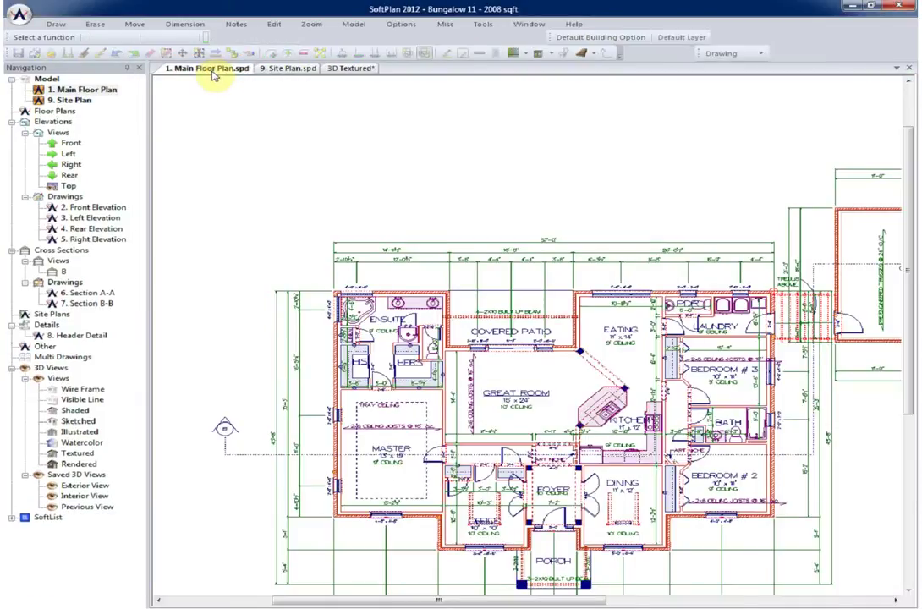
click(288, 71)
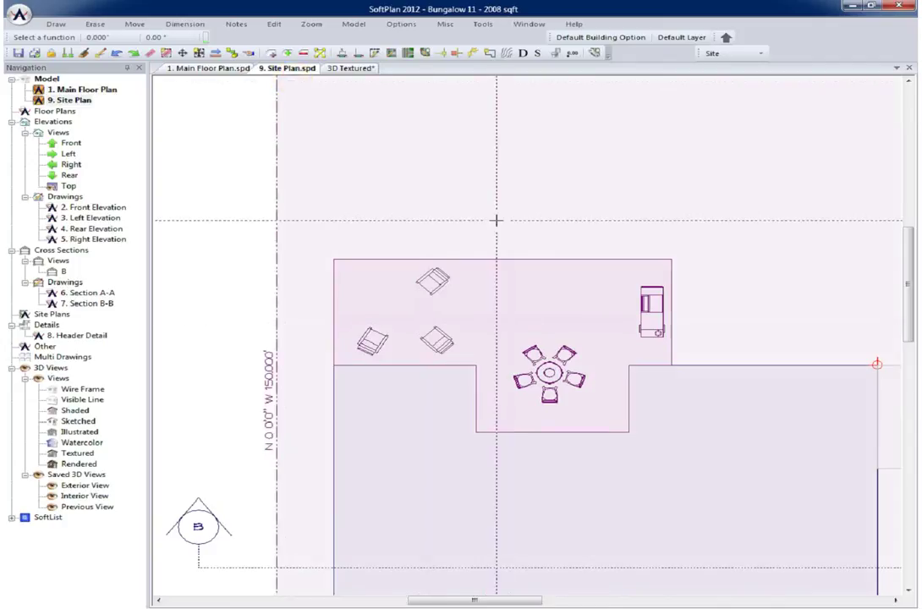
click(21, 15)
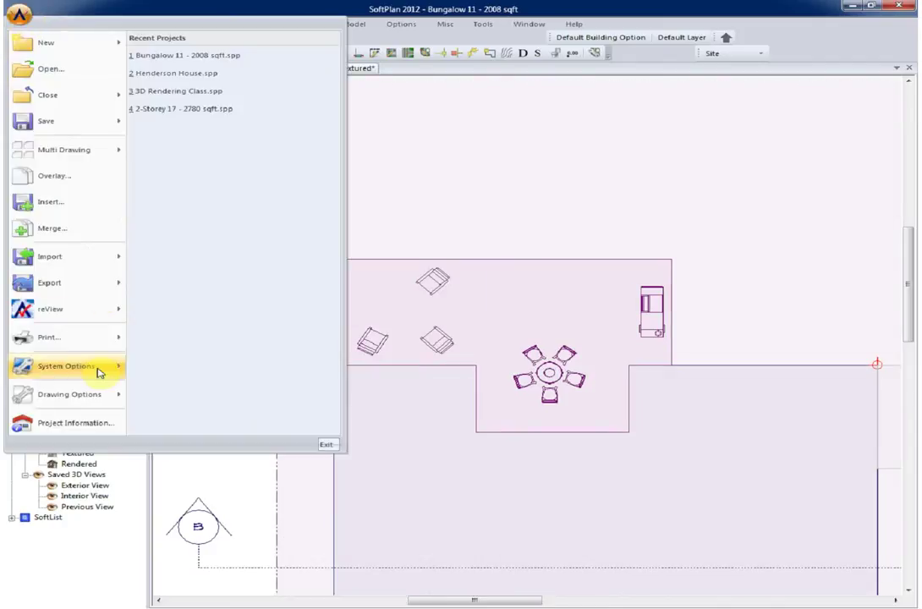
Step: In Configure Library, add an empty 'Fire Tables' symbol library under the Landscape category
mouse_move(98, 372)
click(162, 386)
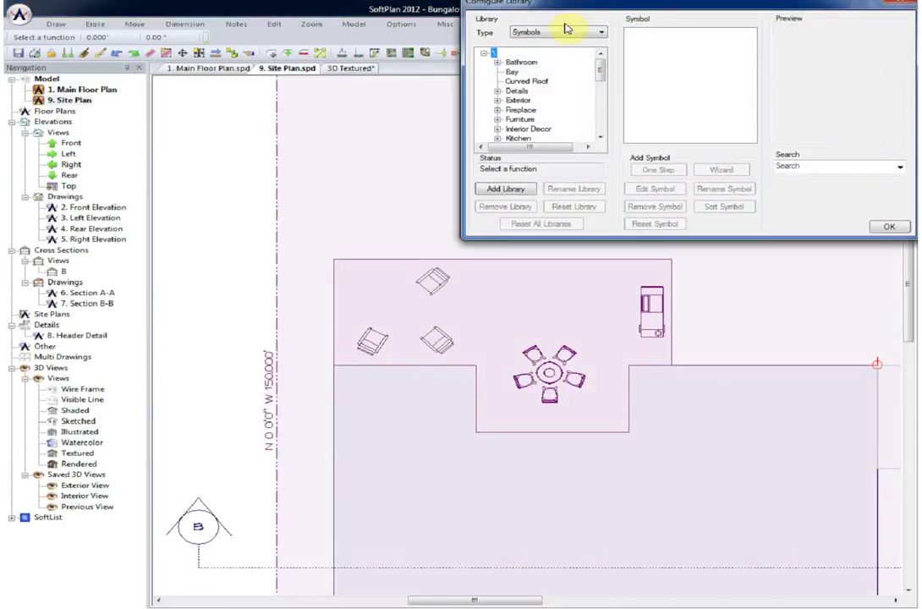
drag(565, 3, 543, 25)
drag(580, 86, 581, 113)
click(474, 123)
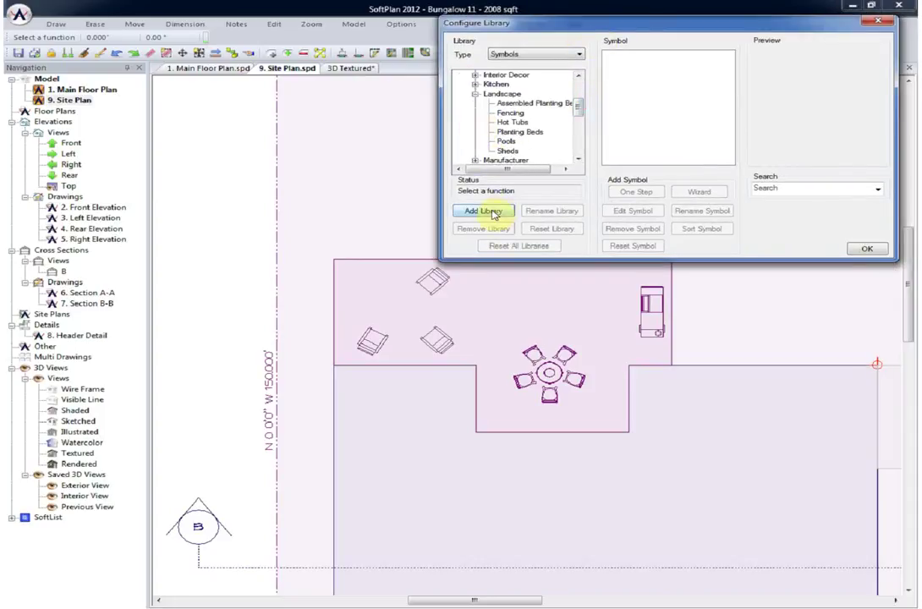
click(502, 93)
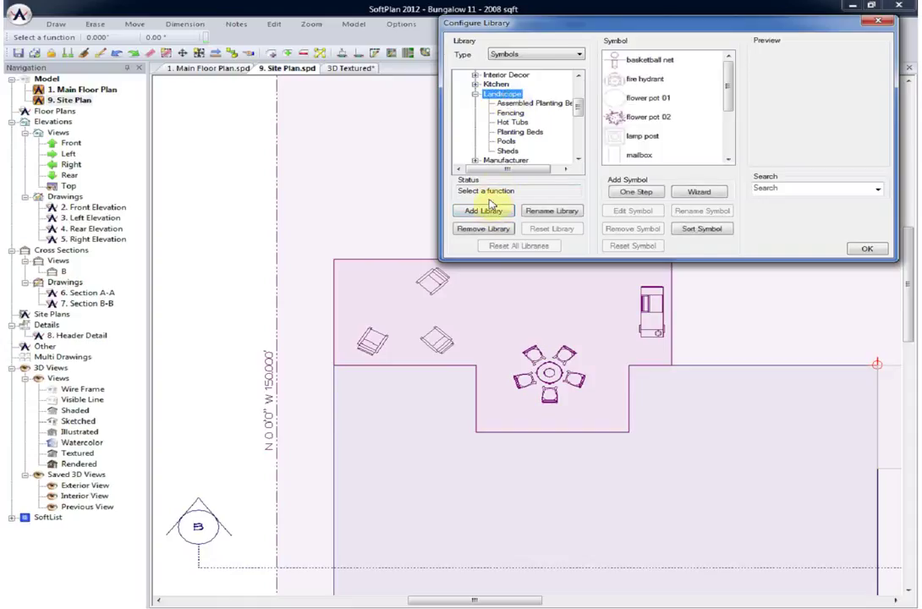
click(486, 212)
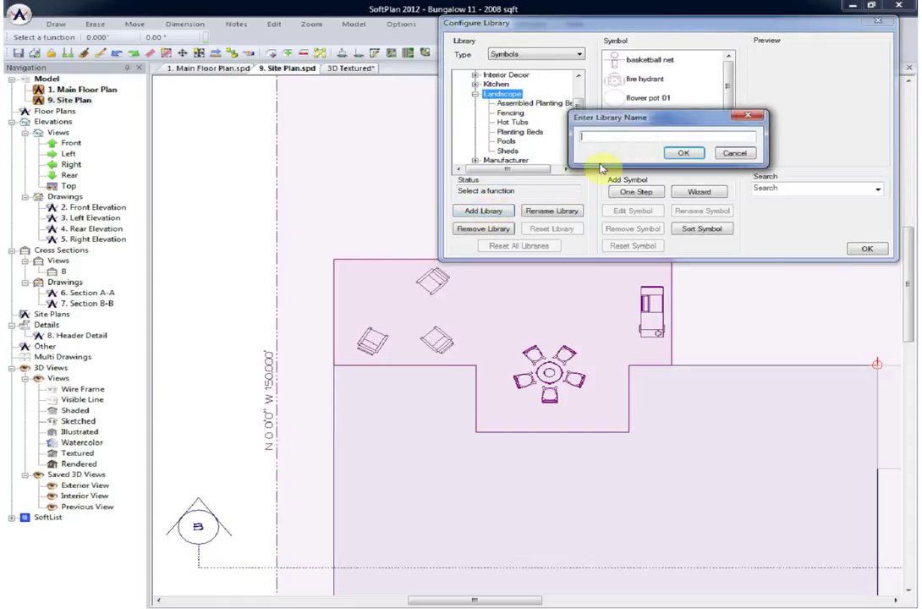
text(Fire Tables)
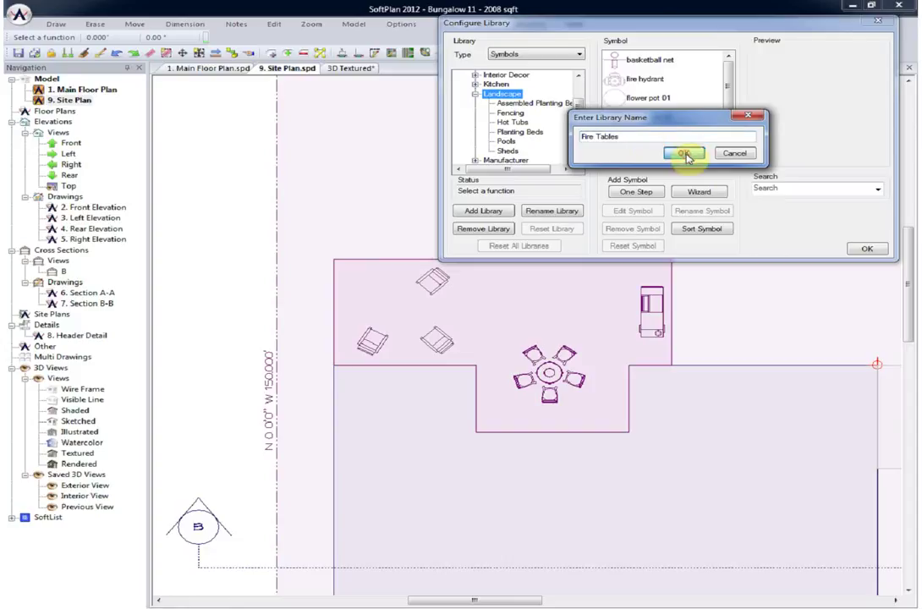
click(682, 152)
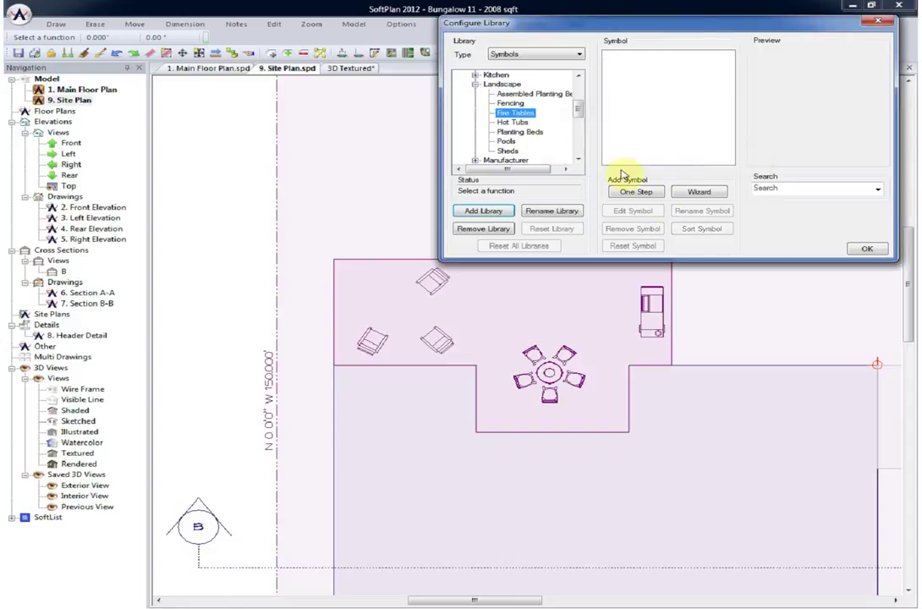
Step: Start a wizard symbol named Wexford Fire Table in Landscape\Fire Tables, with no on-screen plan symbol
click(689, 192)
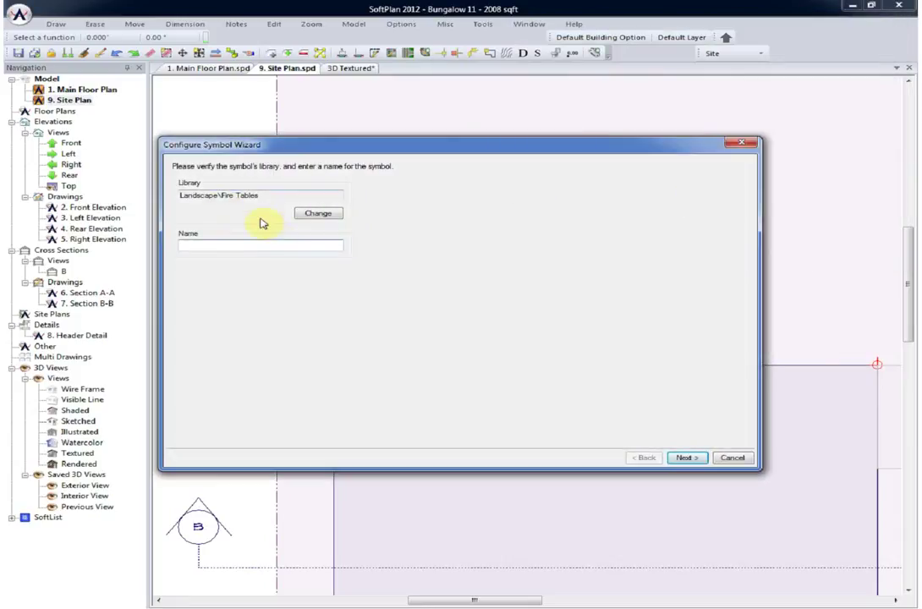
click(238, 244)
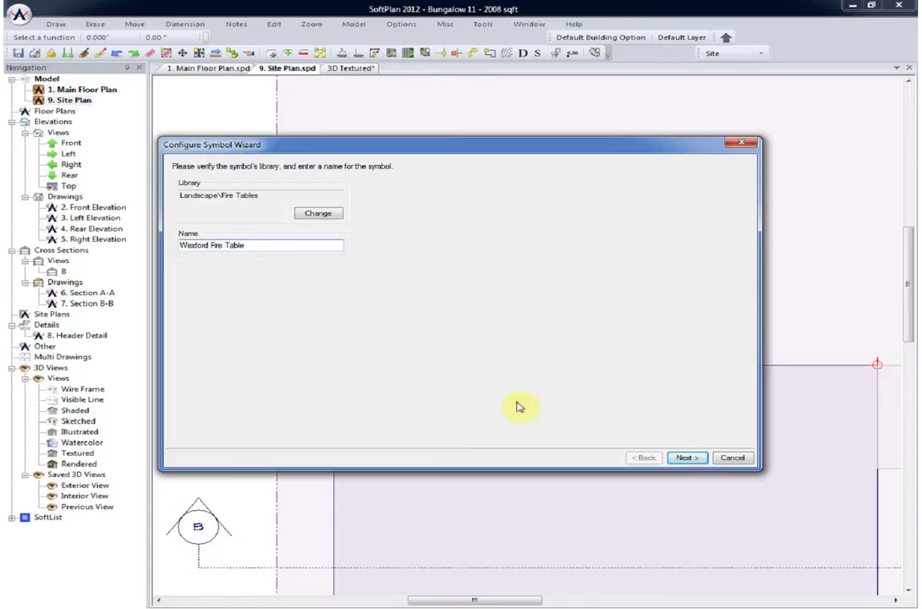
click(686, 457)
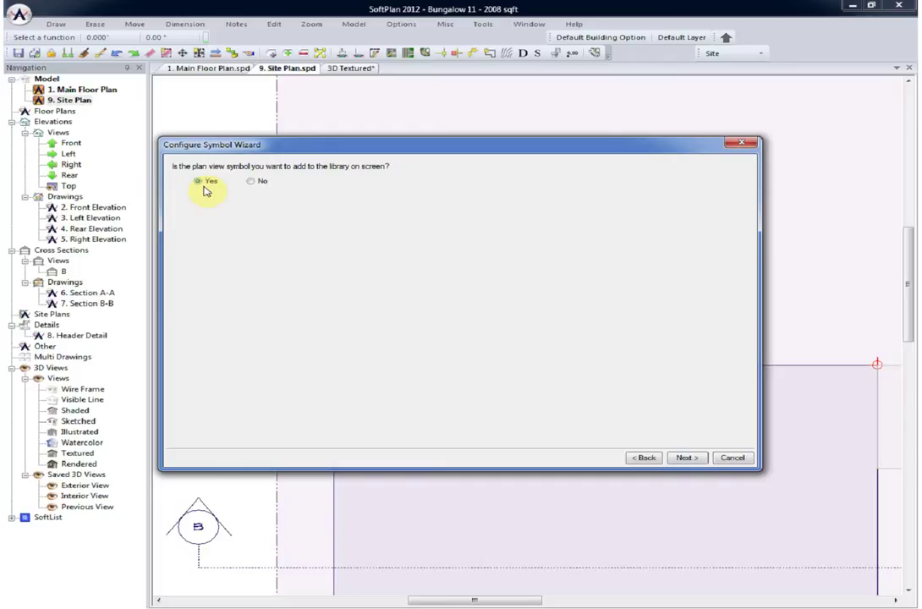
click(252, 182)
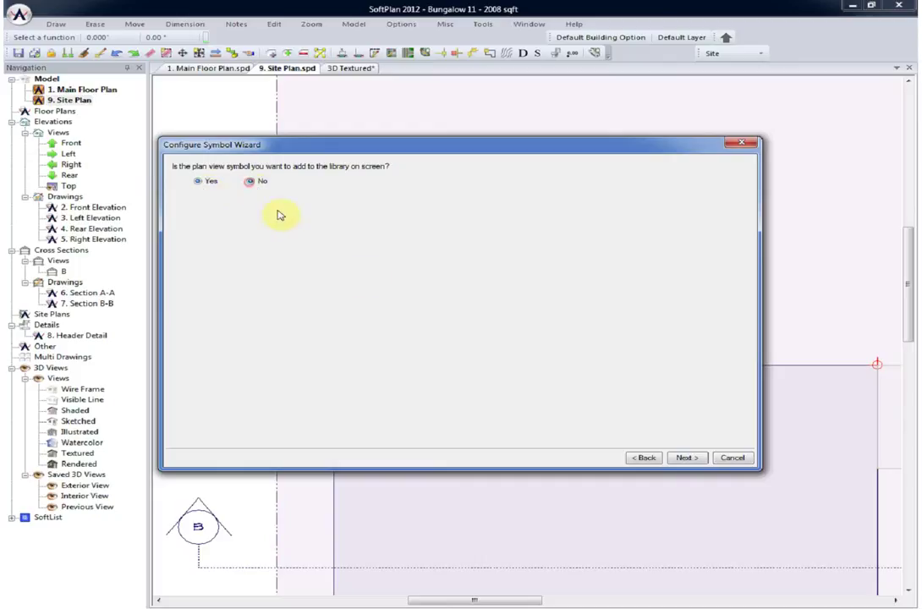
click(686, 458)
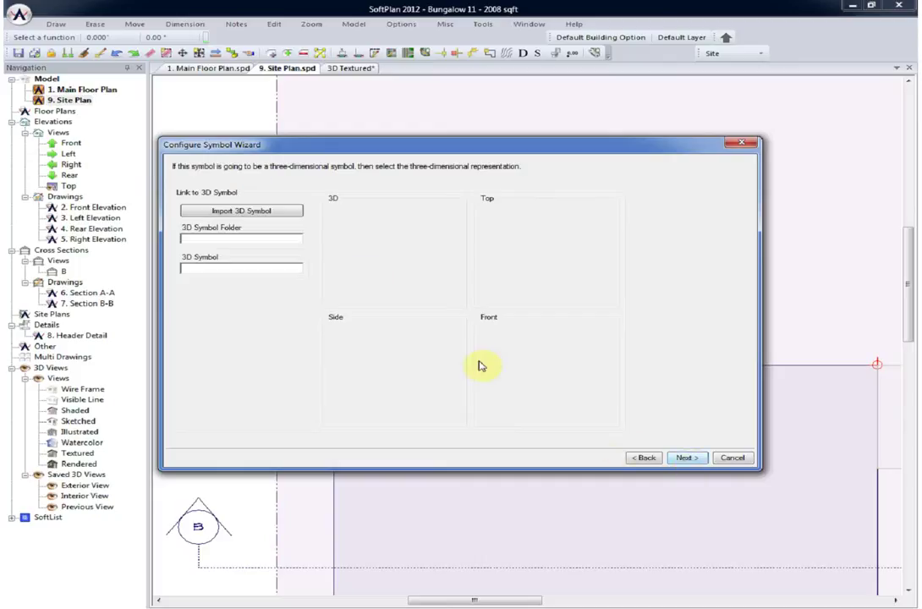
Step: Import a 3D symbol, loading Wexford Fire Table.skp from Desktop\3D Sketch Up Symbols
click(253, 211)
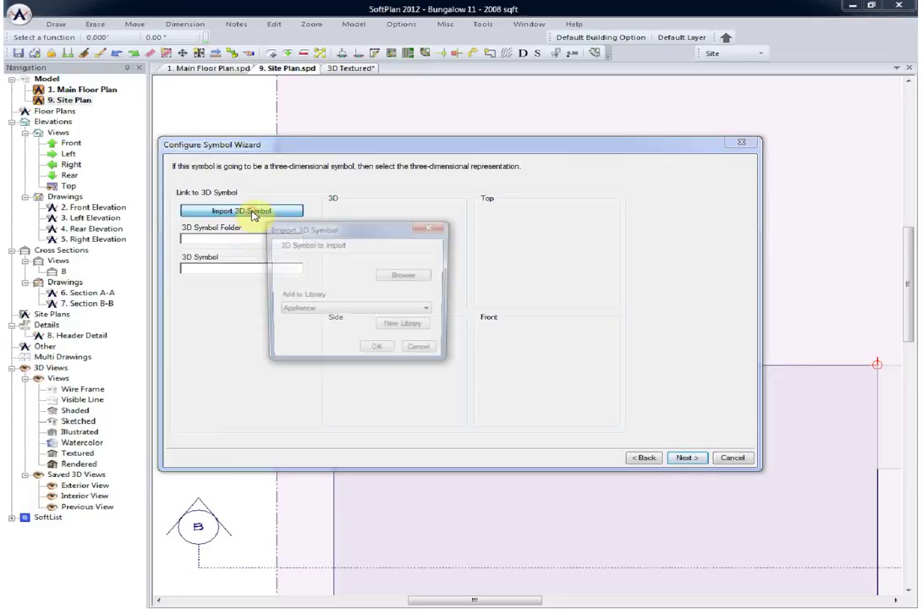
click(404, 276)
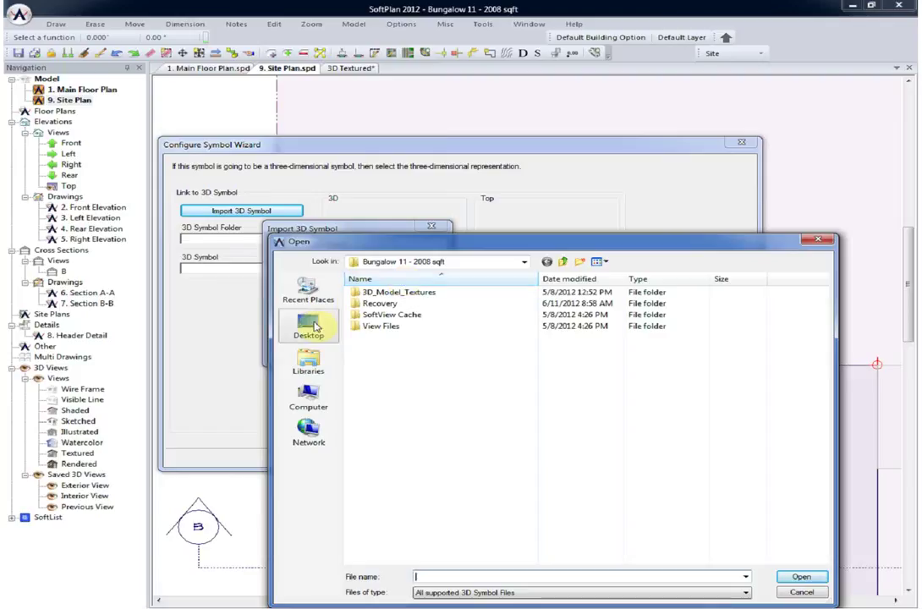
click(310, 326)
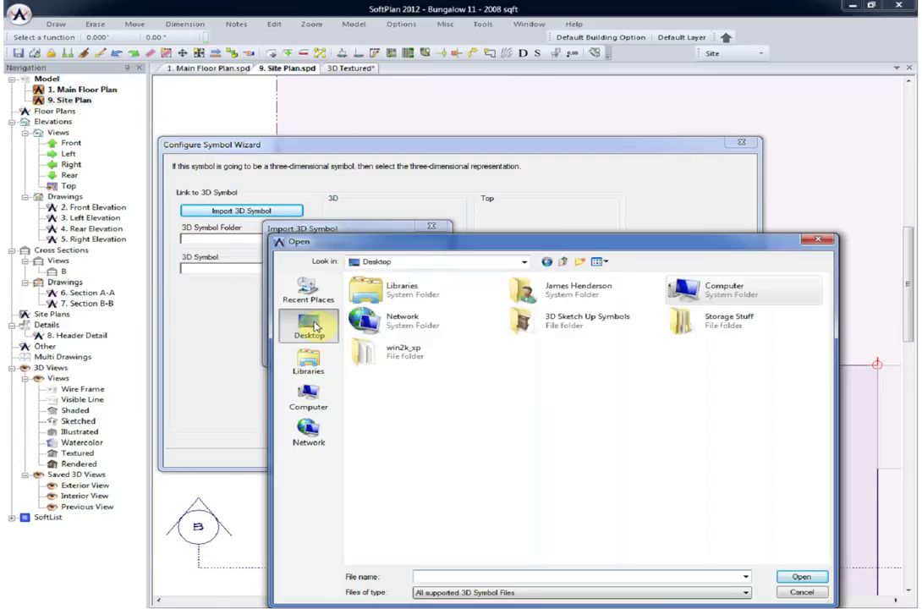
double_click(548, 325)
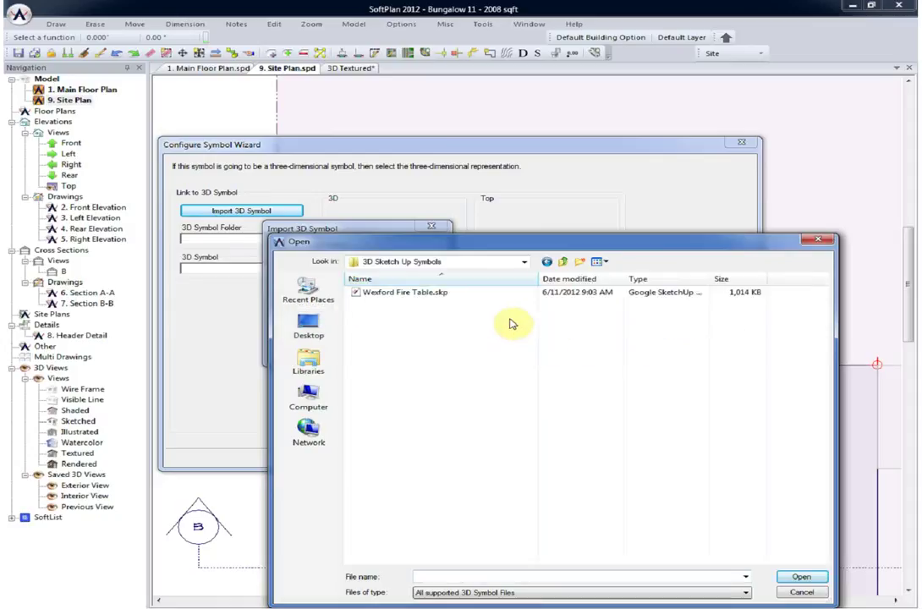
click(398, 292)
click(799, 578)
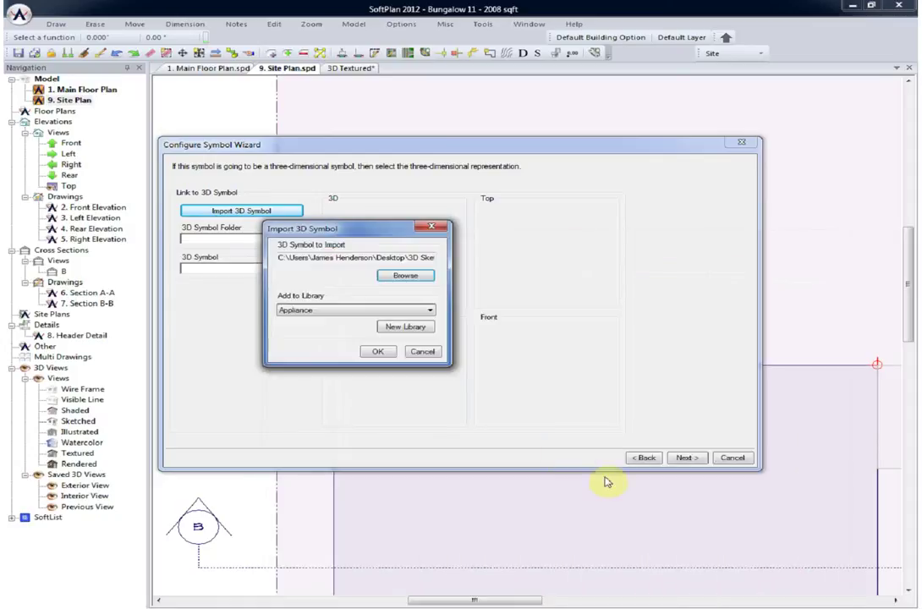
Step: Place the imported fire table model in the Landscapeforms Accessories 3D library
click(429, 312)
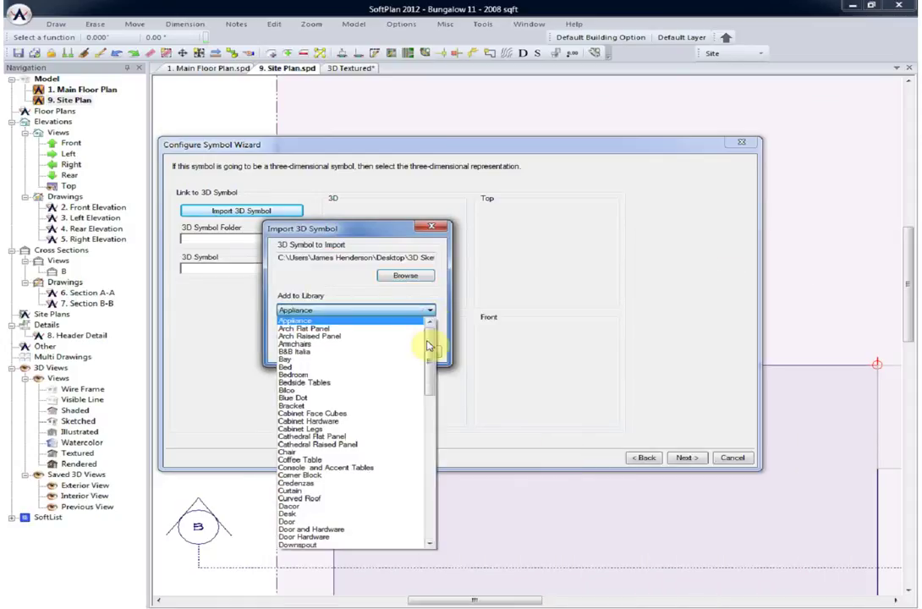
drag(430, 341, 427, 442)
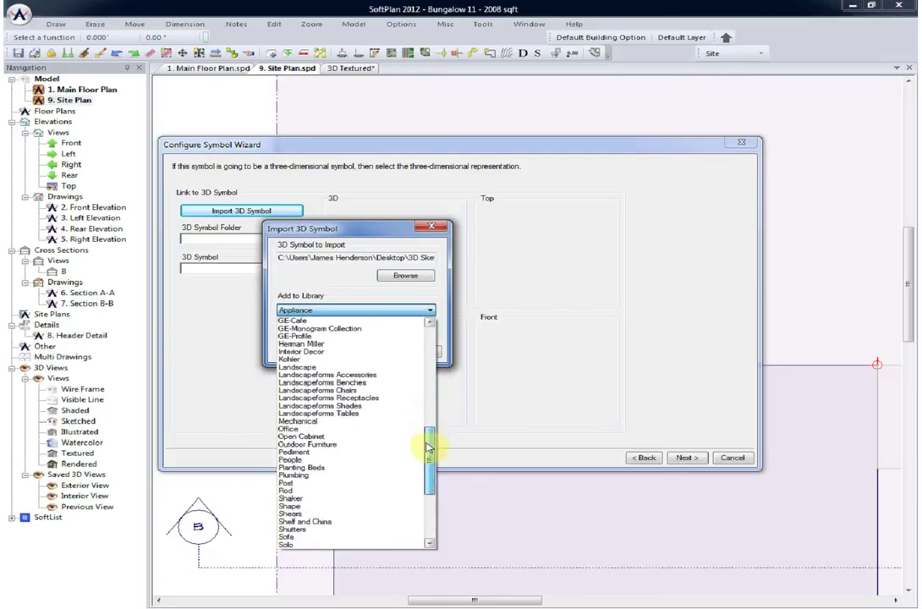
click(359, 375)
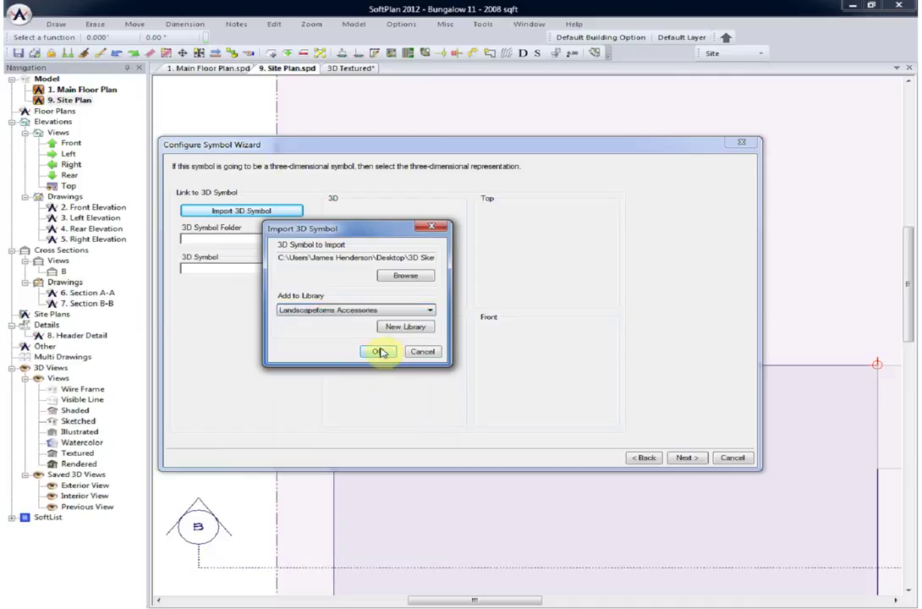
click(379, 351)
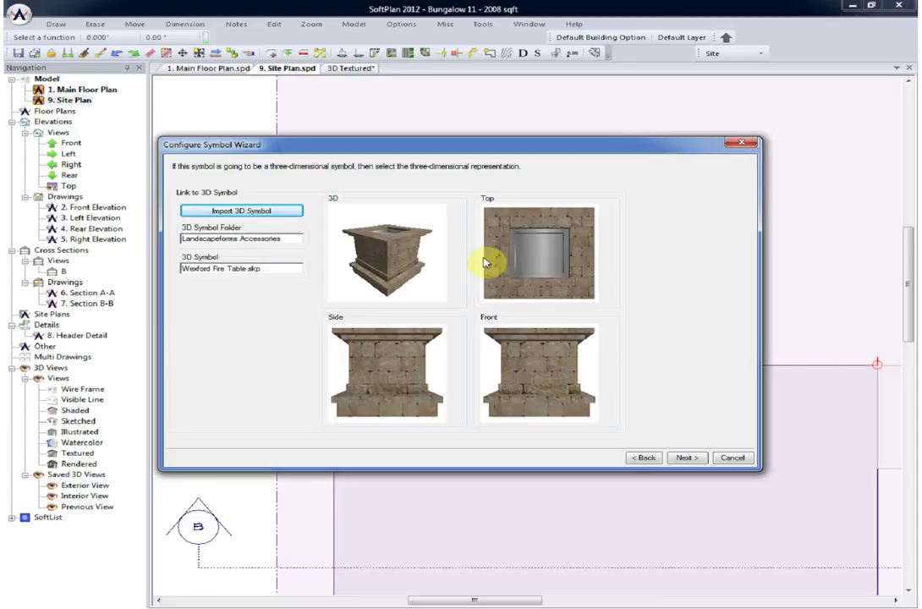
Step: Mark the views as incorrect and reorient the fire table by choosing its top, front (opening) and left views
click(683, 457)
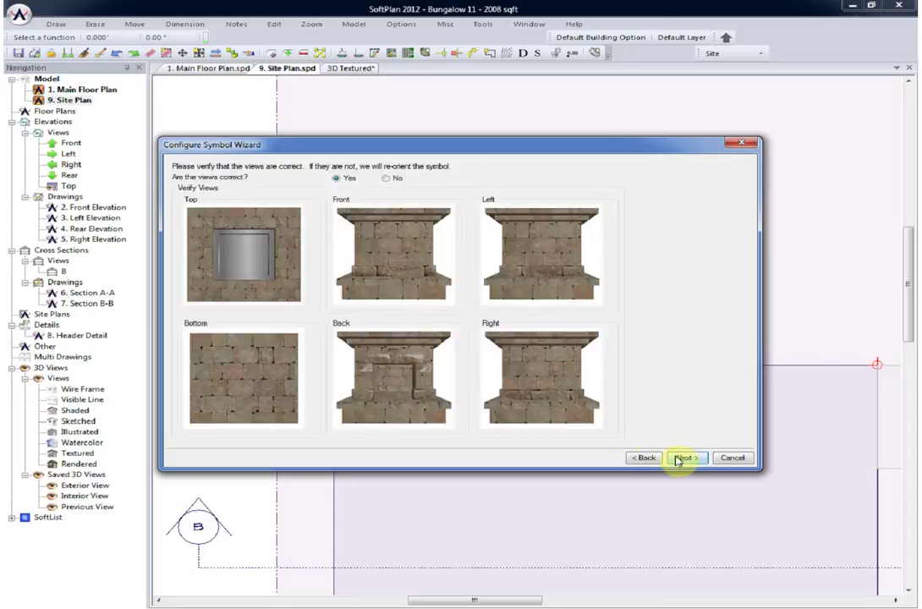
click(386, 178)
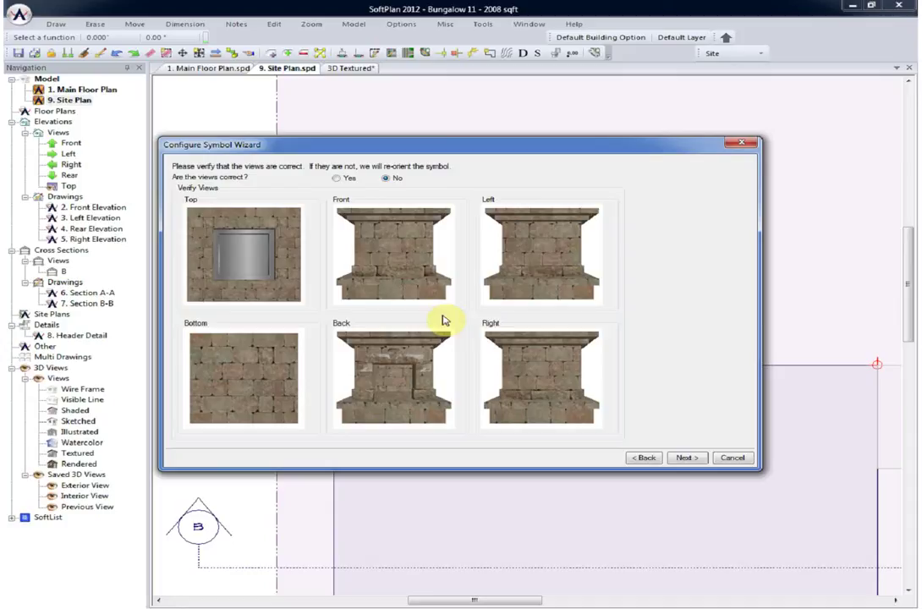
click(685, 457)
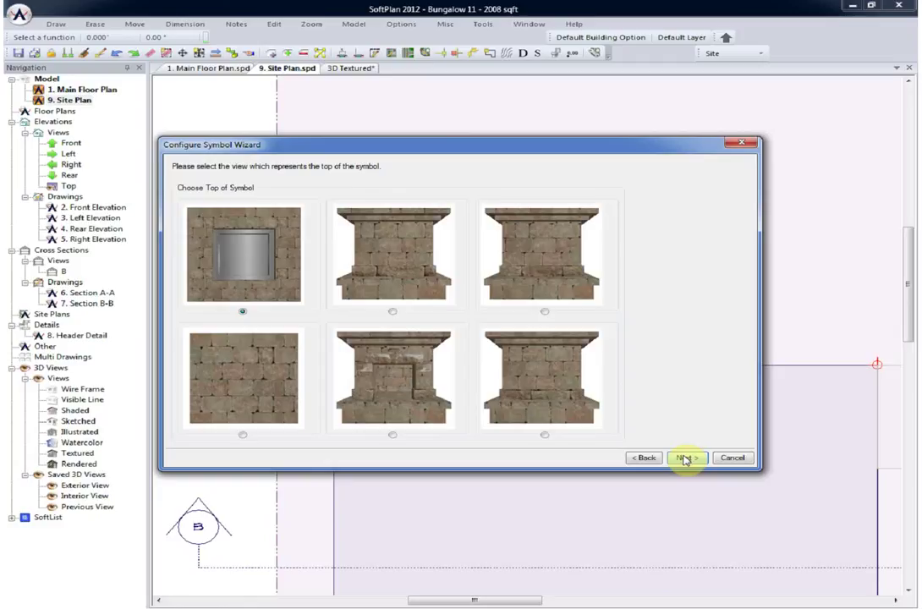
click(684, 457)
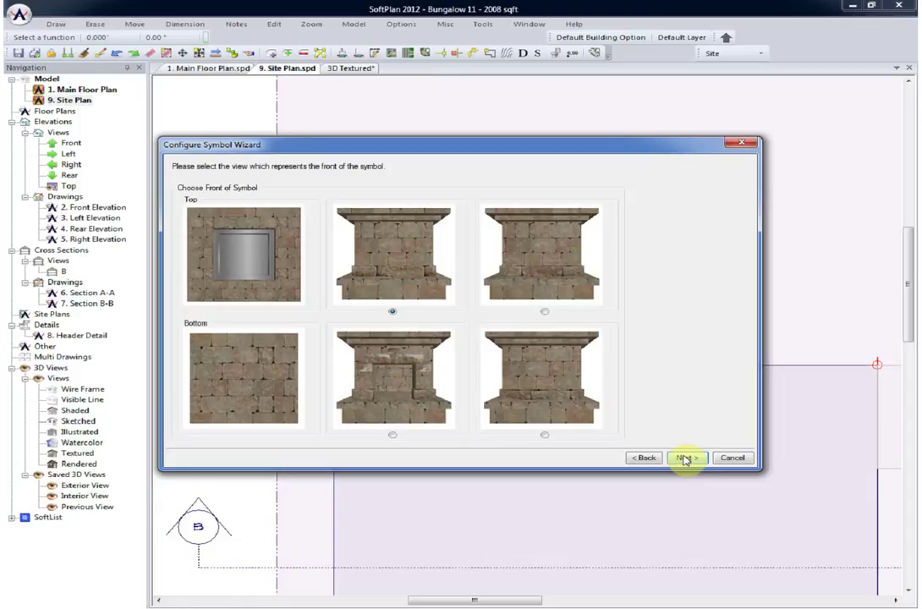
click(392, 436)
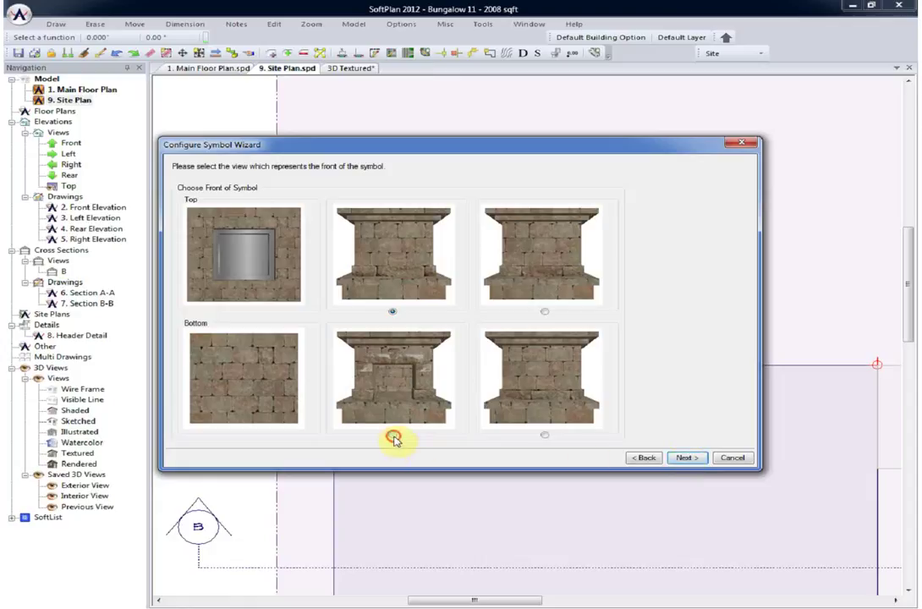
click(685, 457)
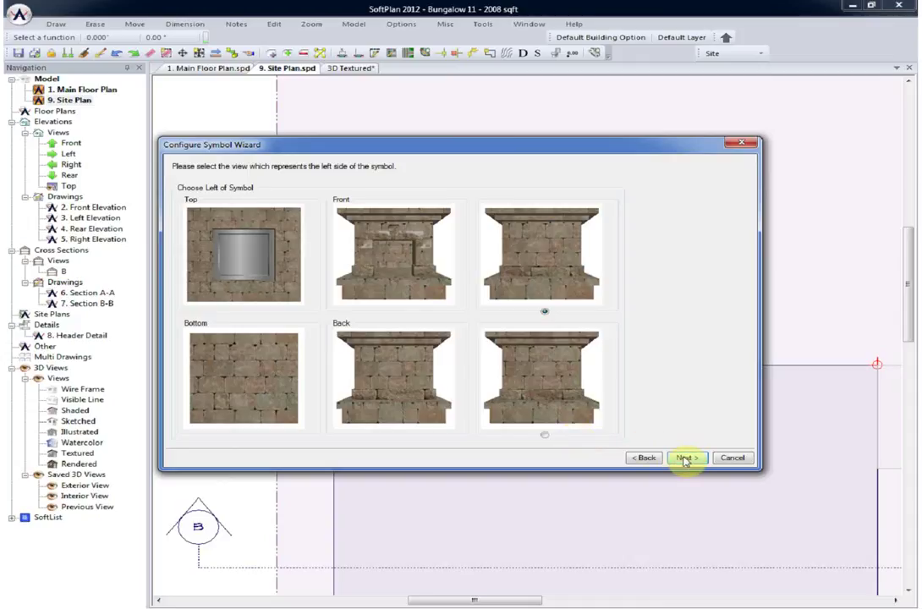
click(685, 459)
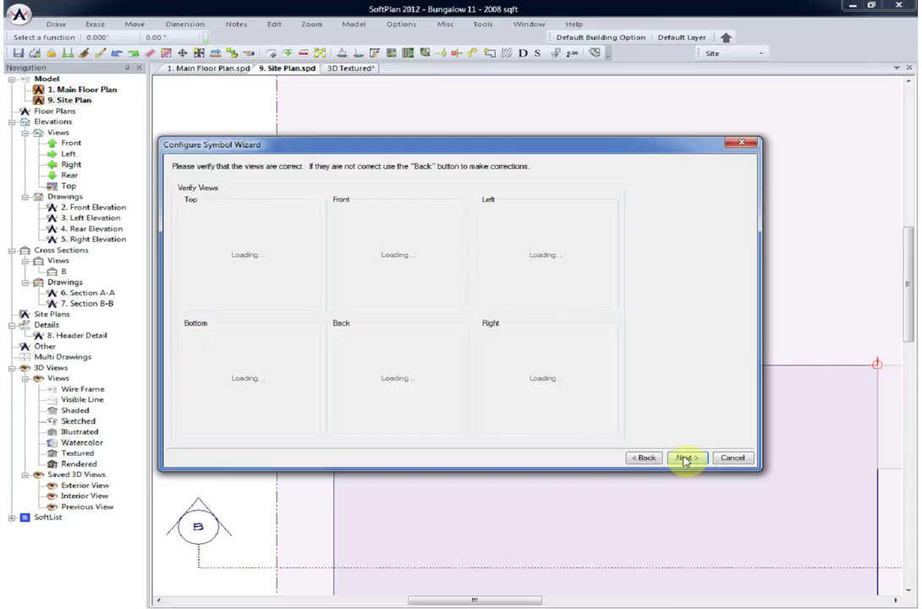
click(685, 458)
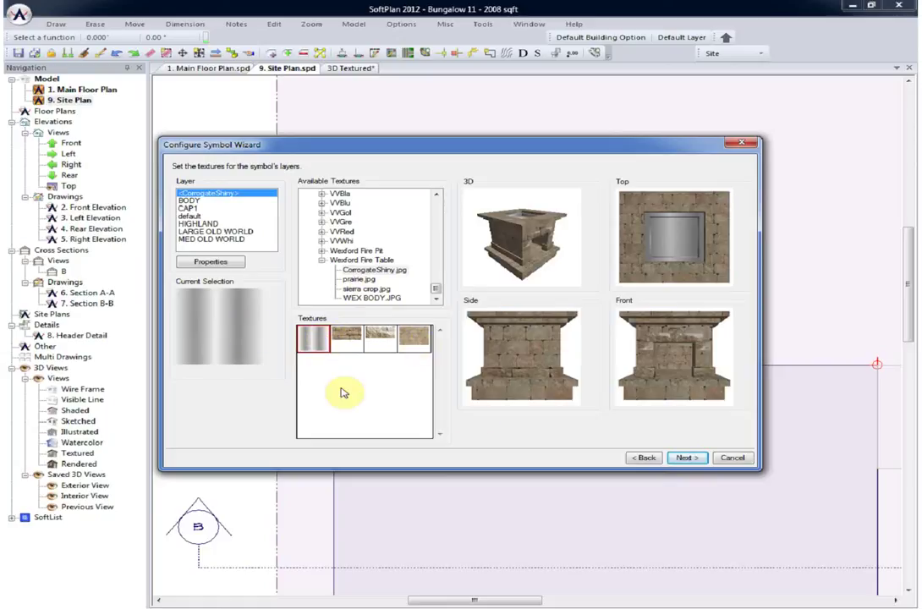
Step: Keep the 3' 11" square dimensions, reference the symbol to Ground, and turn off Extract In Elevation
click(685, 460)
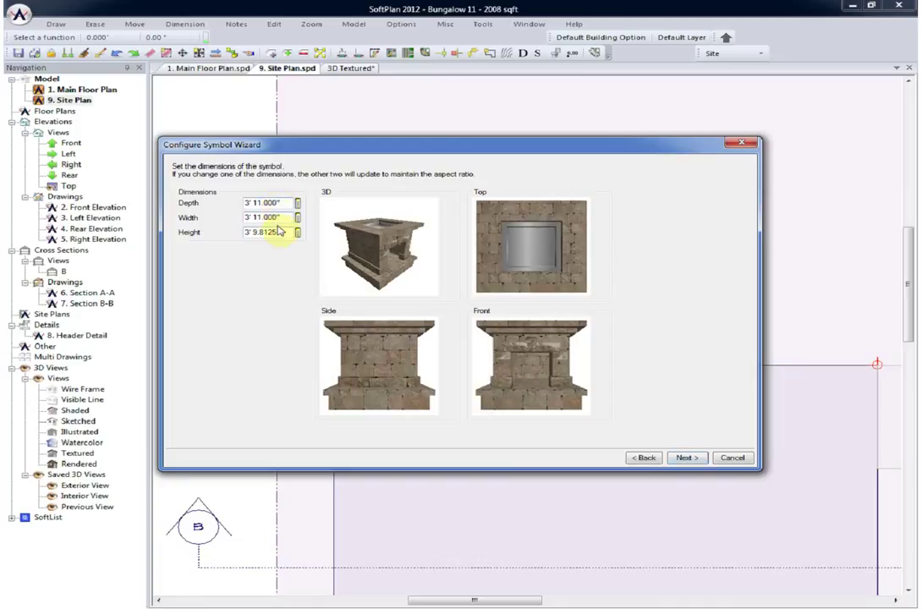
click(685, 459)
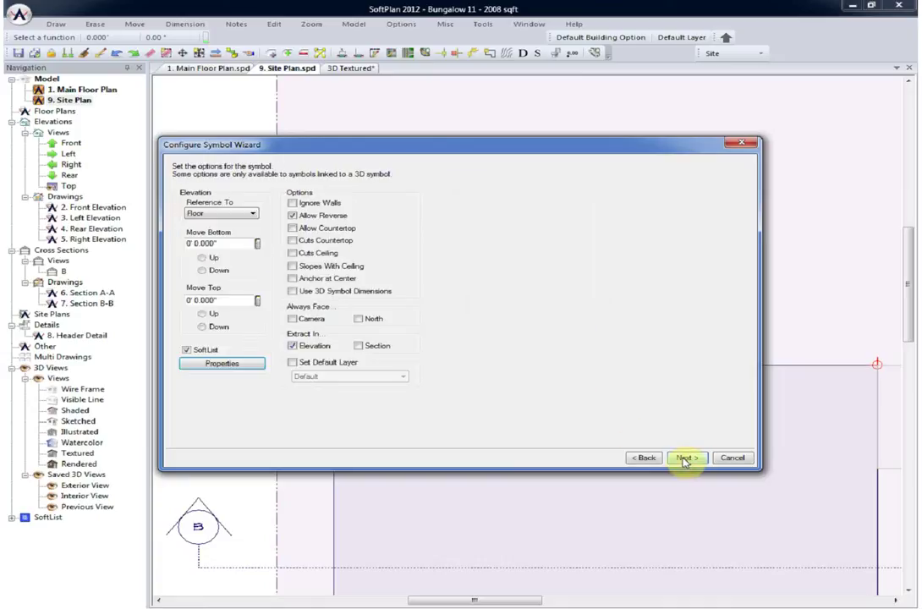
click(252, 214)
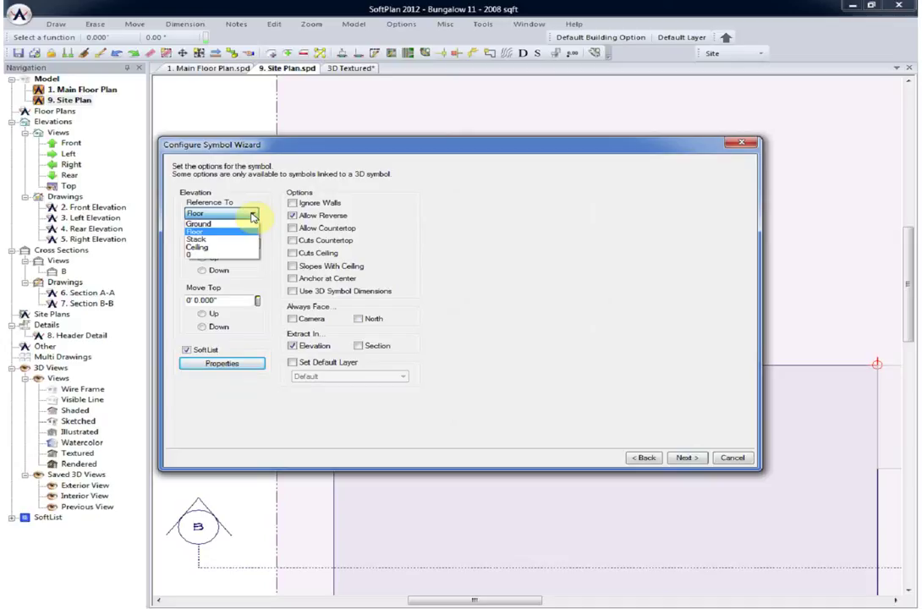
click(241, 224)
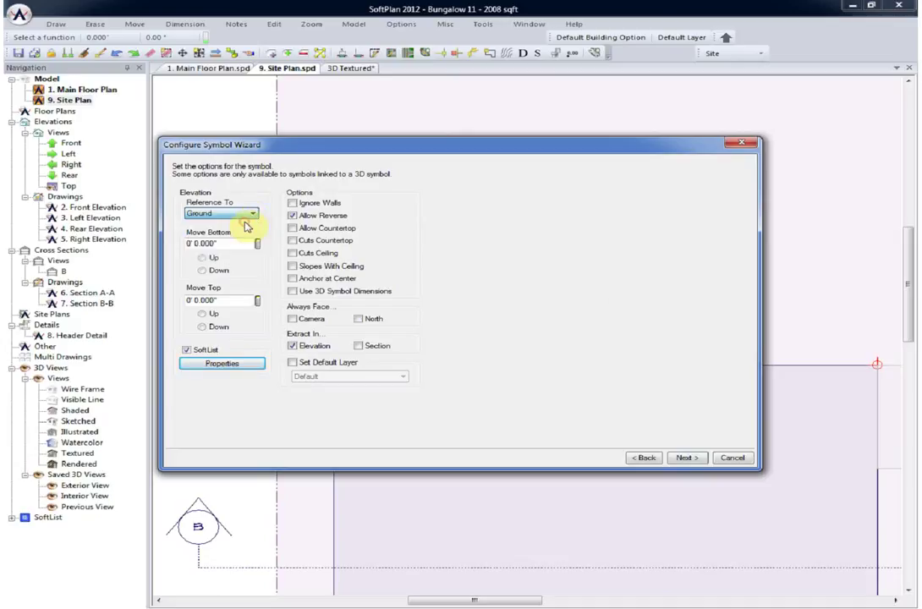
click(234, 242)
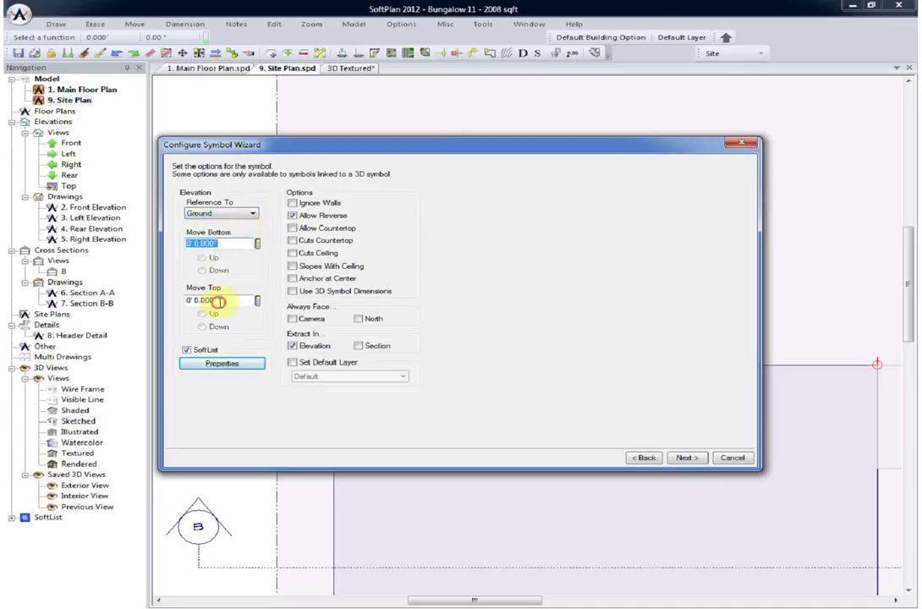
click(213, 301)
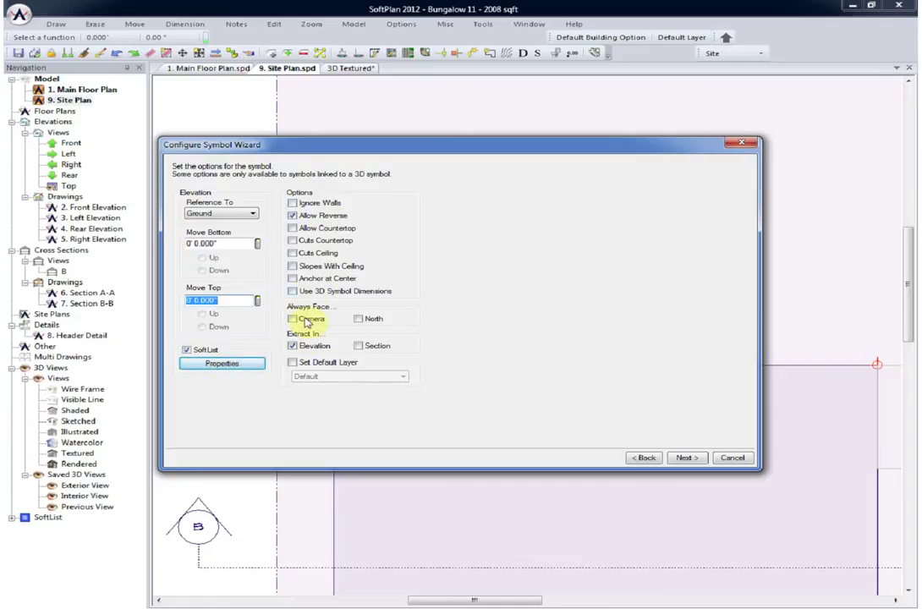
click(314, 348)
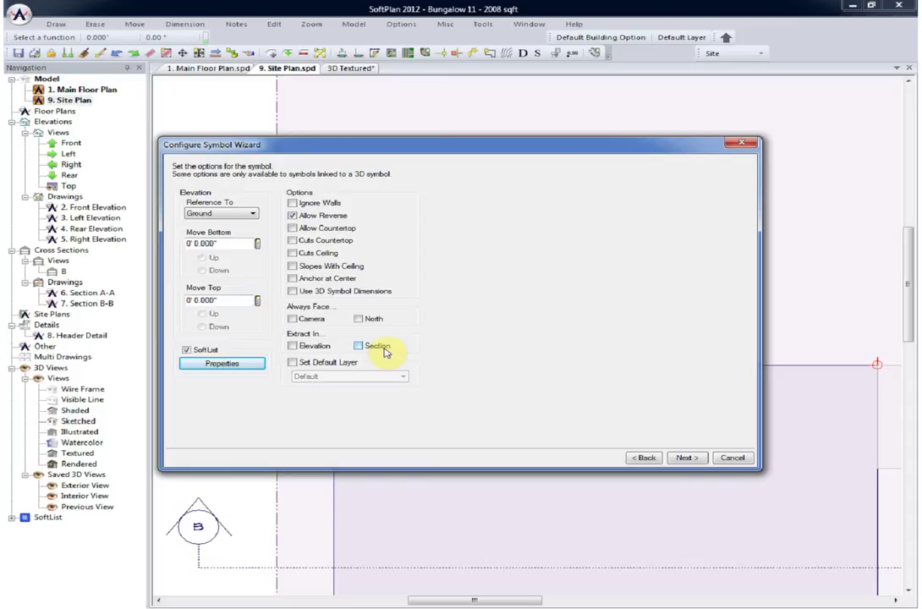
click(686, 458)
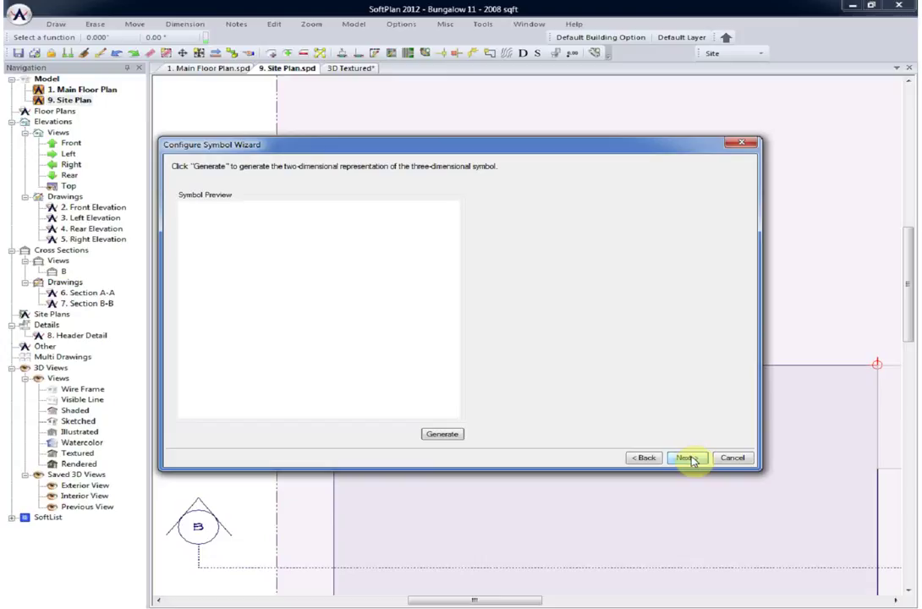
Step: Generate the fire table's square 2D plan outline and complete the symbol wizard
click(443, 434)
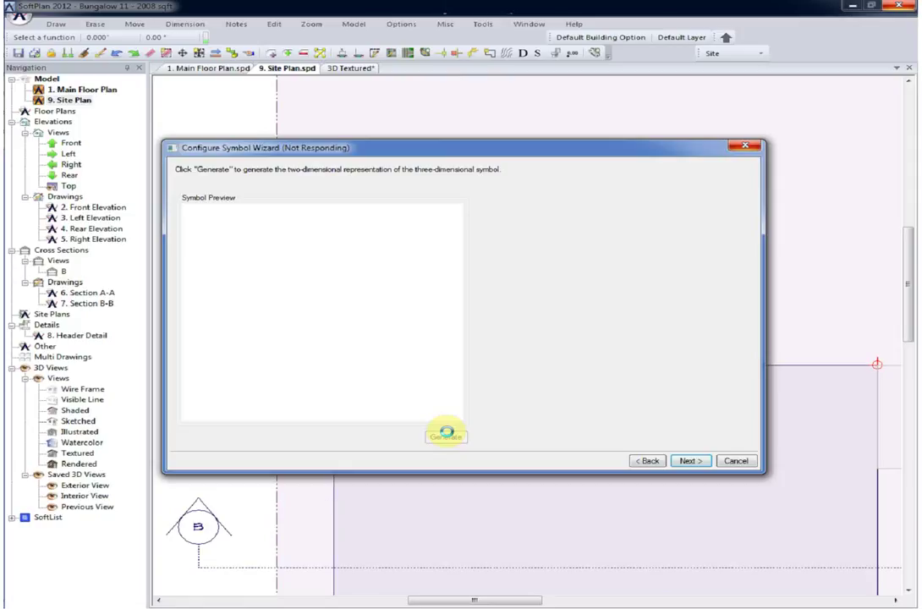
click(686, 457)
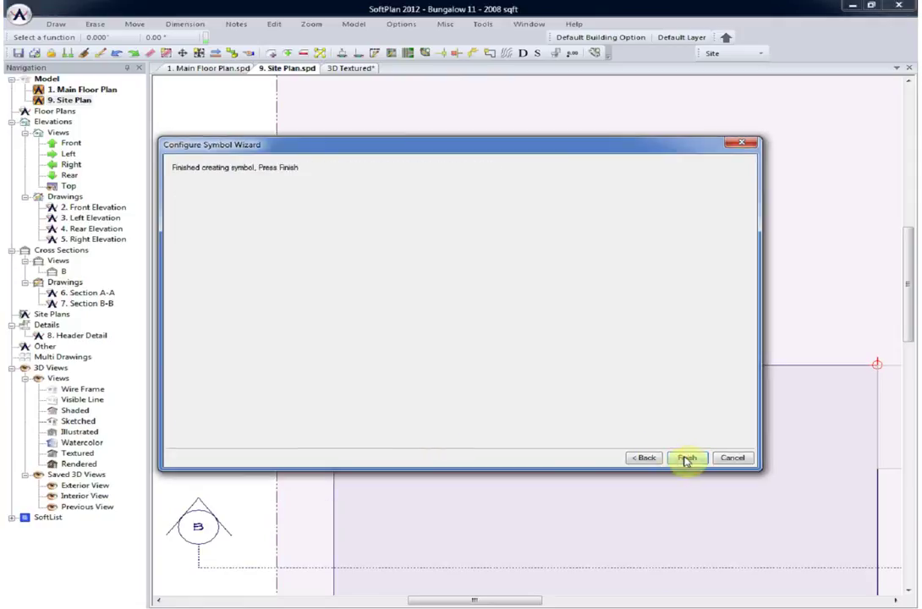
click(686, 458)
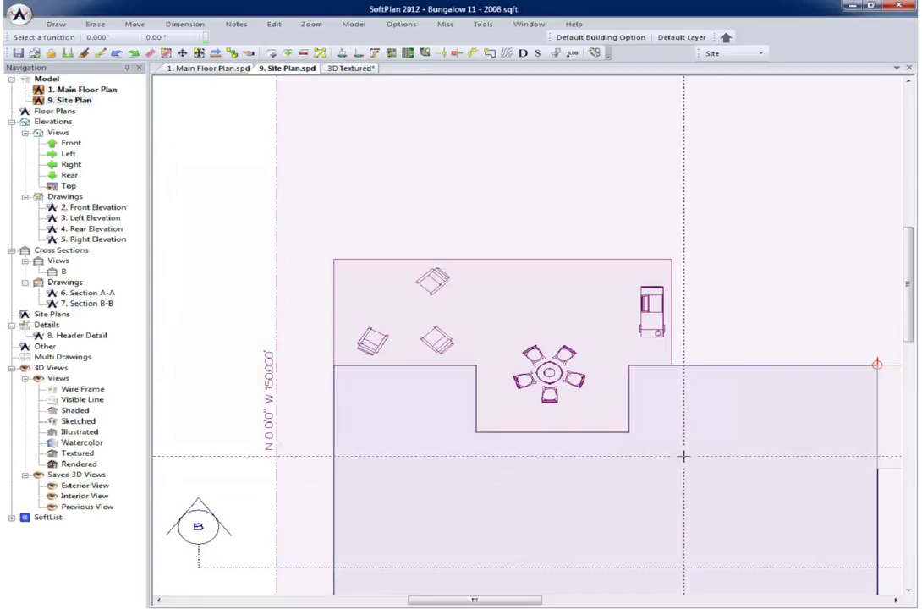
Step: Show the 3D textured view of the rear patio, orbited toward the house's side corner
click(349, 68)
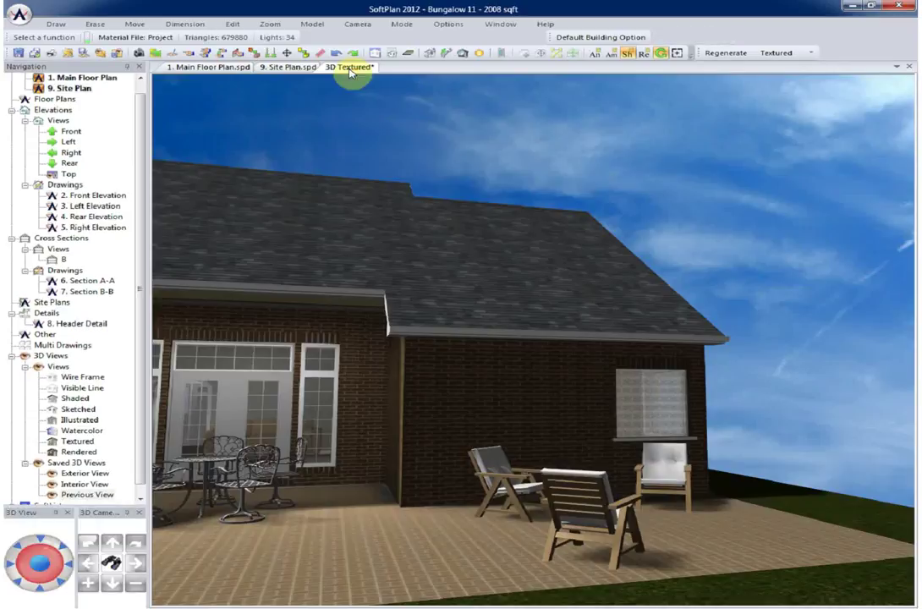
drag(745, 314, 718, 314)
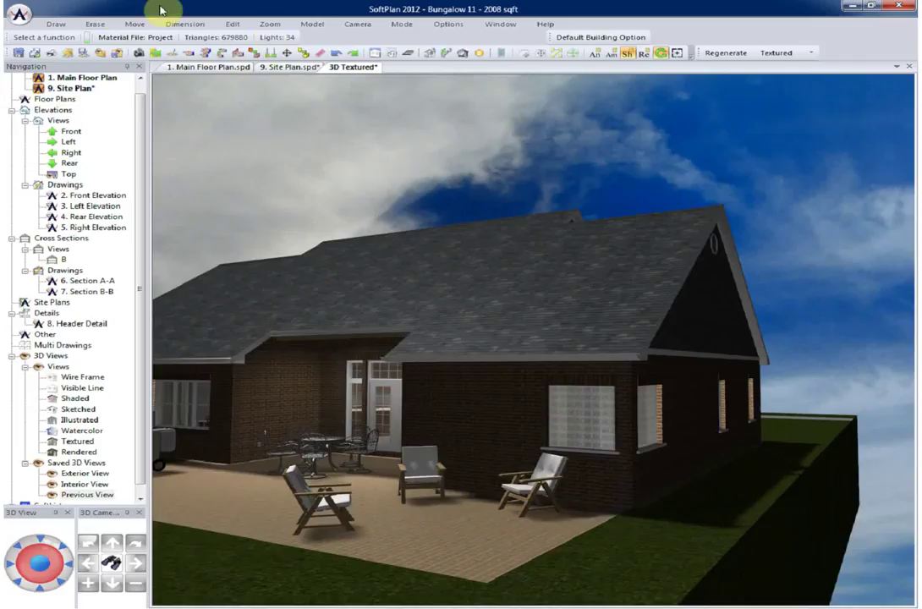
click(59, 23)
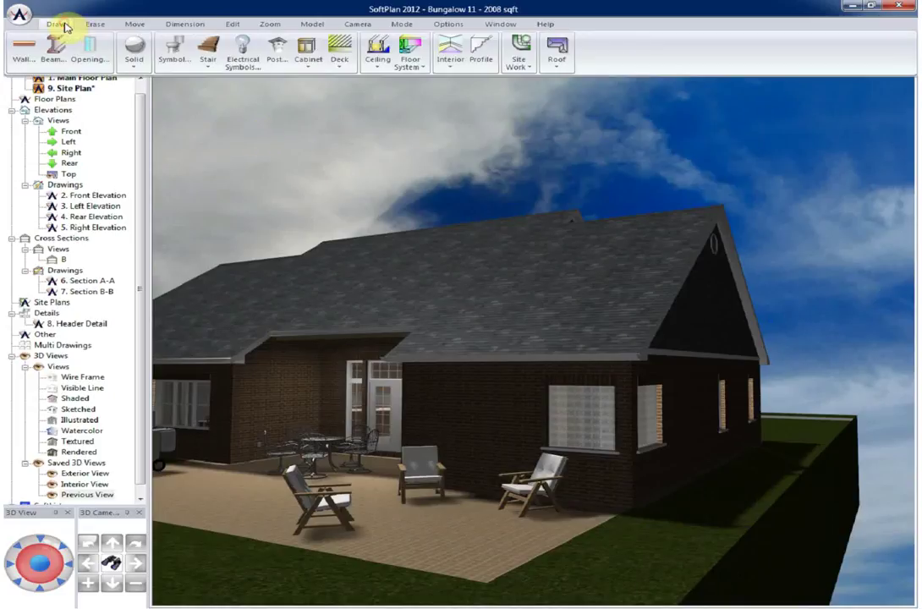
Step: Place the Wexford Fire Table on the patio among the chairs, rotated 45°
click(176, 49)
click(552, 253)
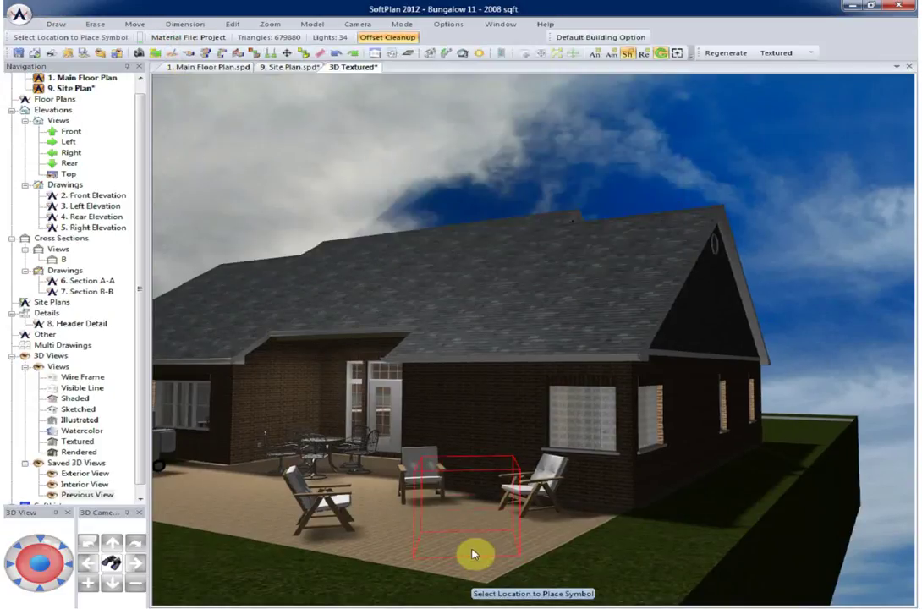
click(467, 545)
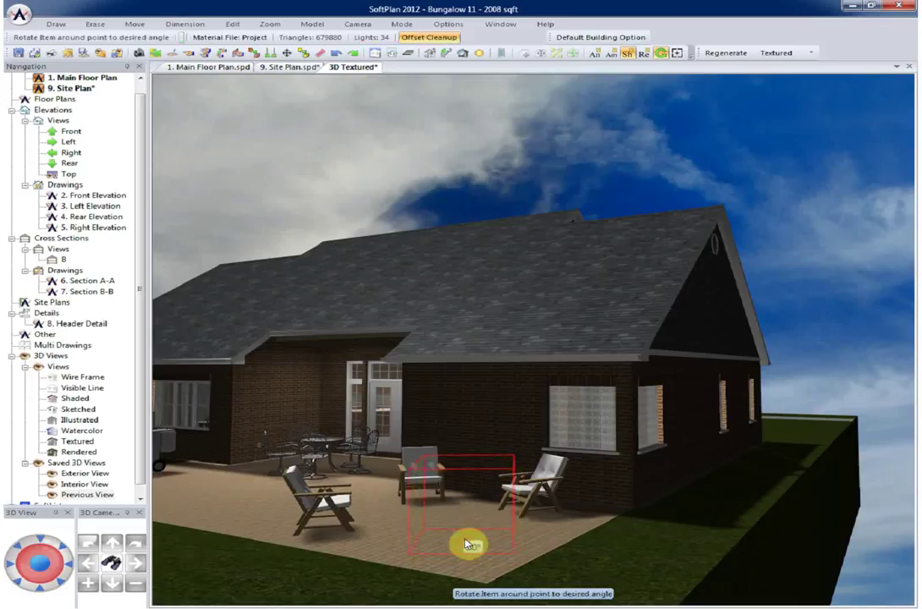
click(438, 494)
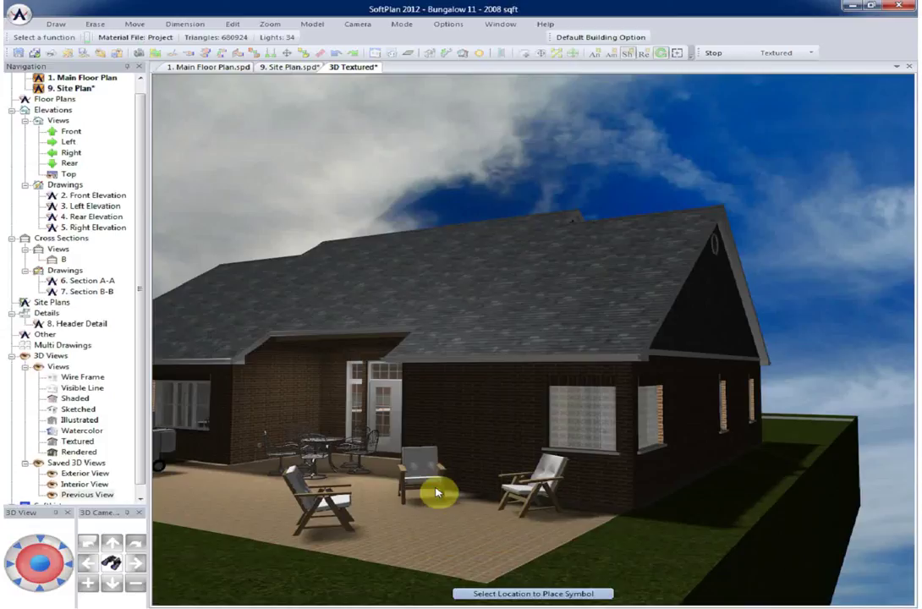
click(438, 494)
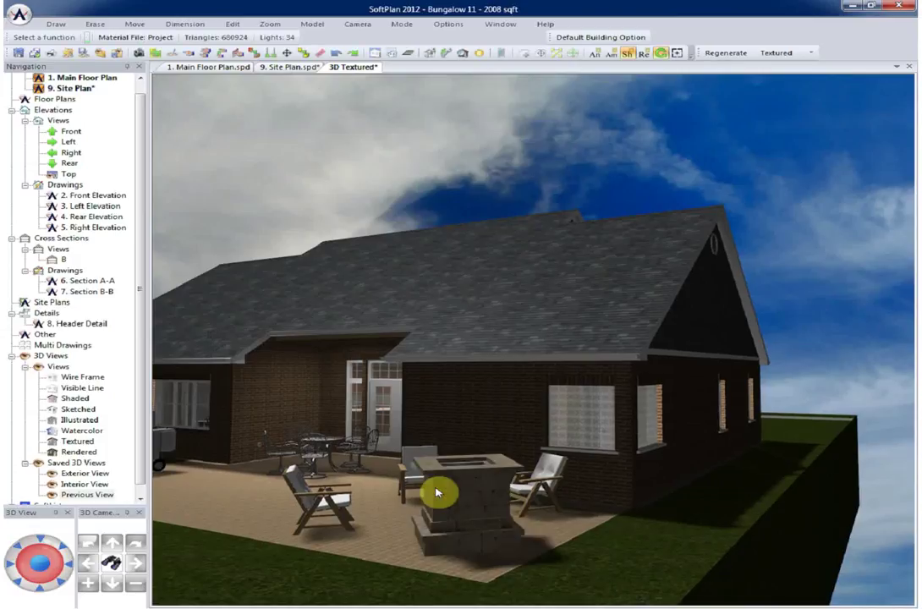
drag(408, 456, 623, 456)
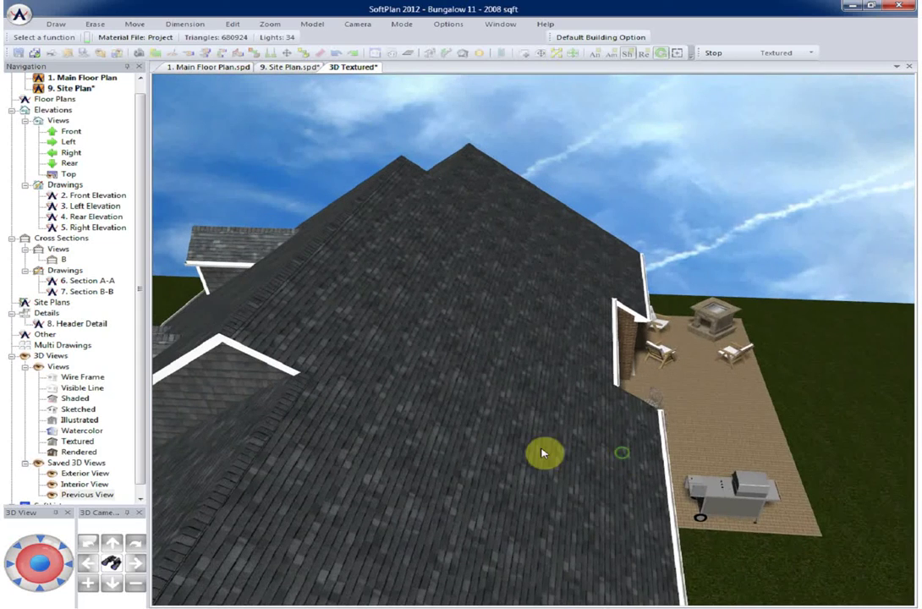
Step: Aim the camera at the stone fire table beside the lounge chair, then pull back slightly
click(113, 562)
click(700, 328)
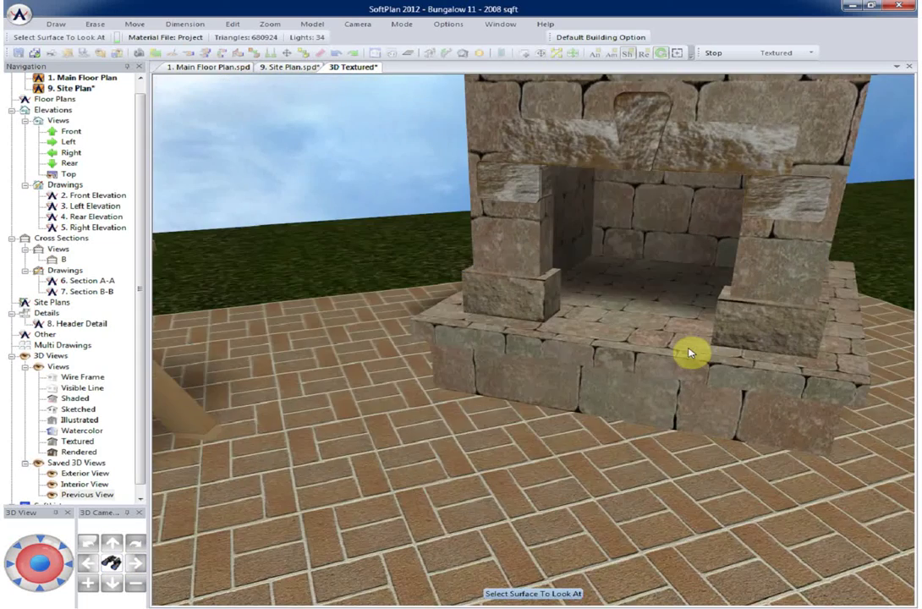
click(531, 333)
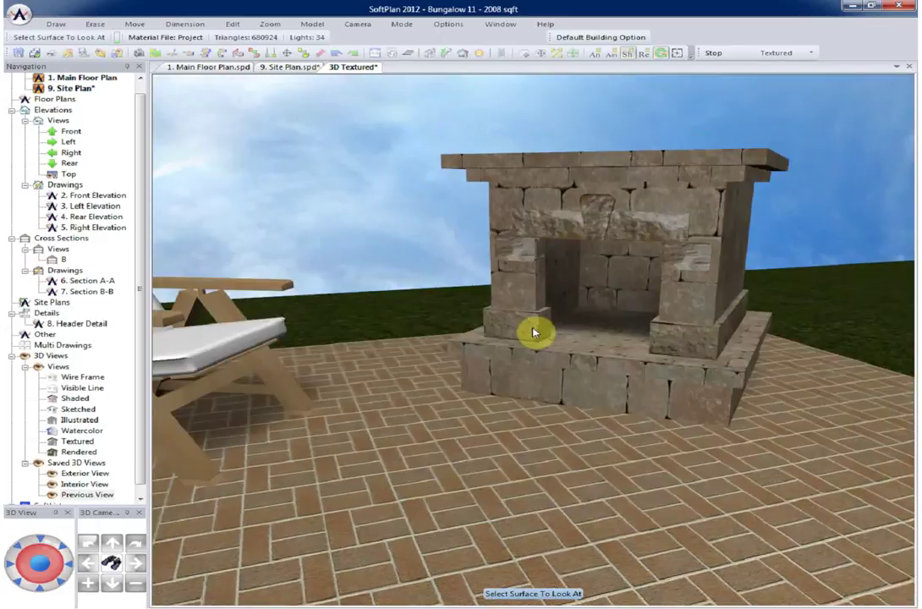